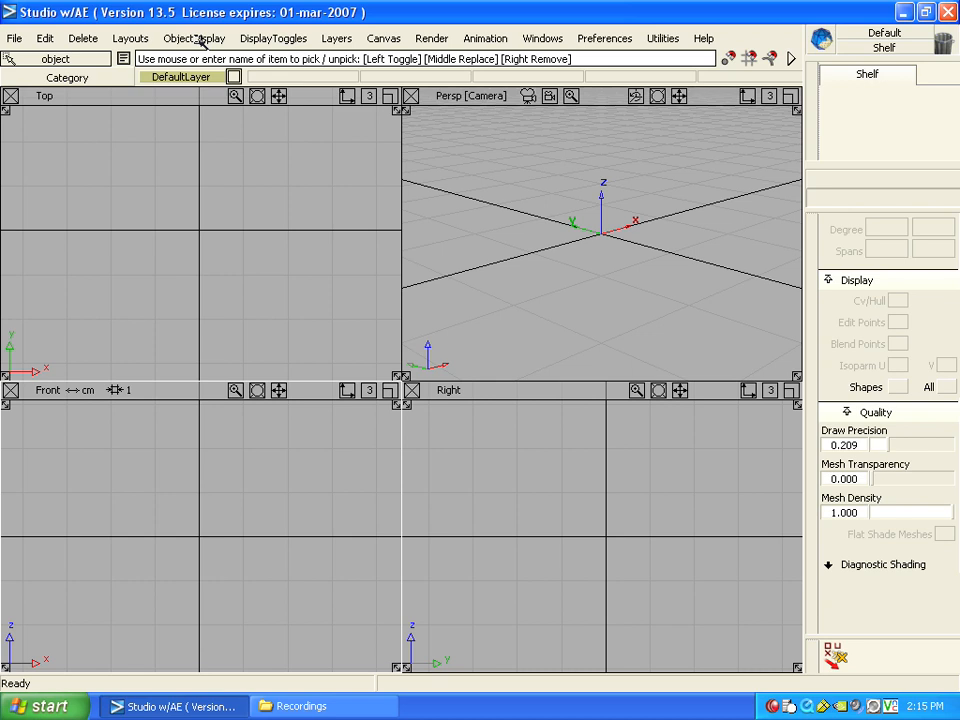
# Reset the draw precision to its default of 0.5 and apply it.
pyautogui.click(200, 40)
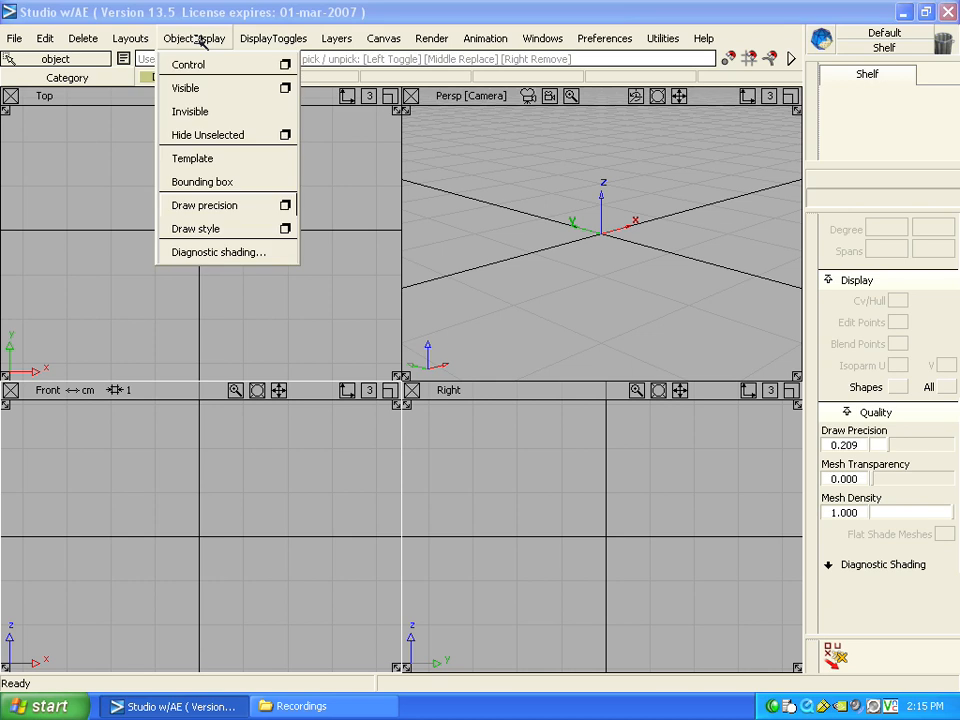
pyautogui.click(284, 205)
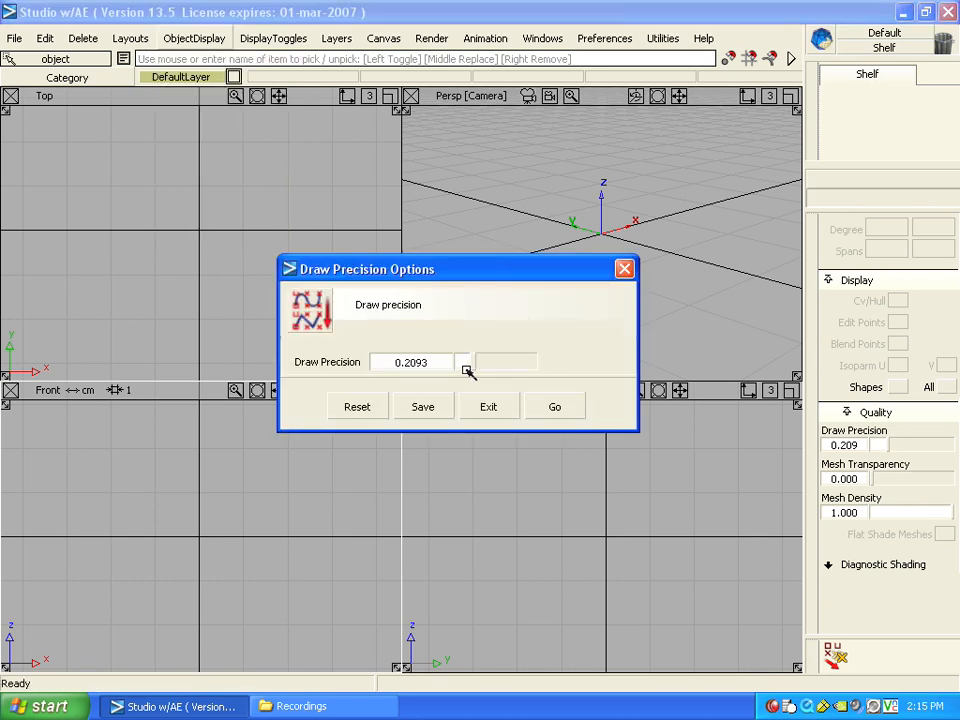
pyautogui.moveTo(466, 368)
pyautogui.mouseDown()
pyautogui.moveTo(455, 367)
pyautogui.moveTo(536, 366)
pyautogui.mouseUp()
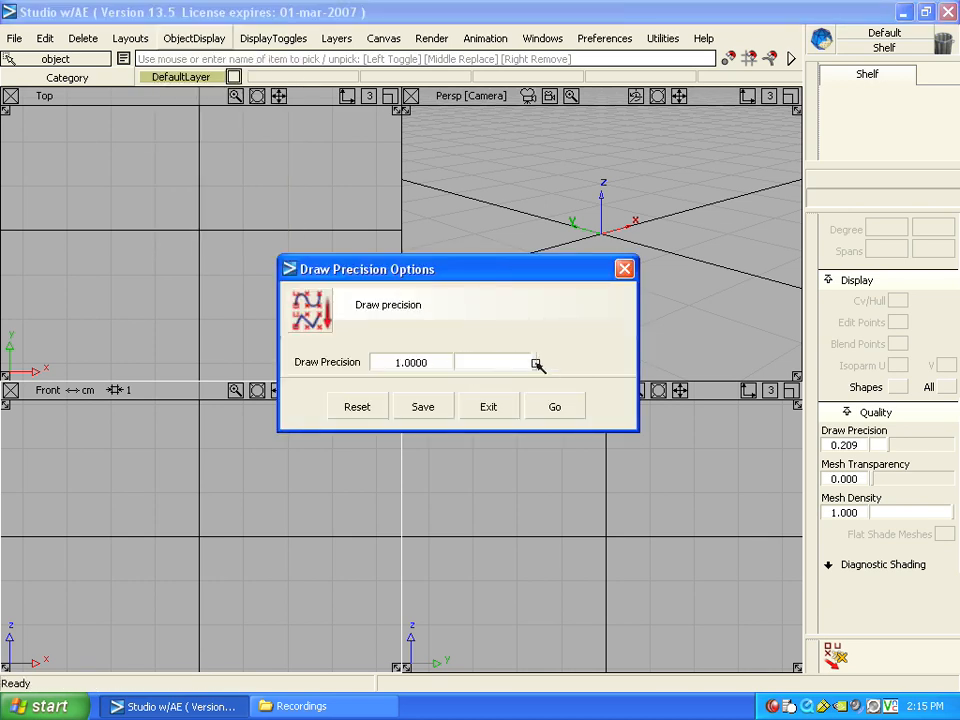
pyautogui.click(355, 407)
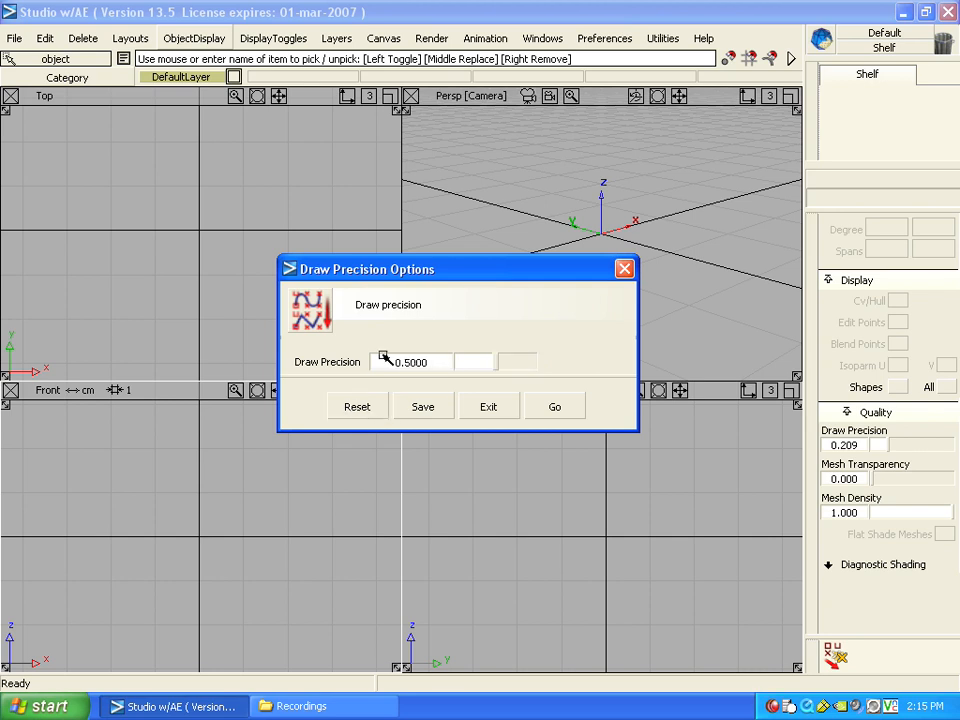
pyautogui.click(566, 408)
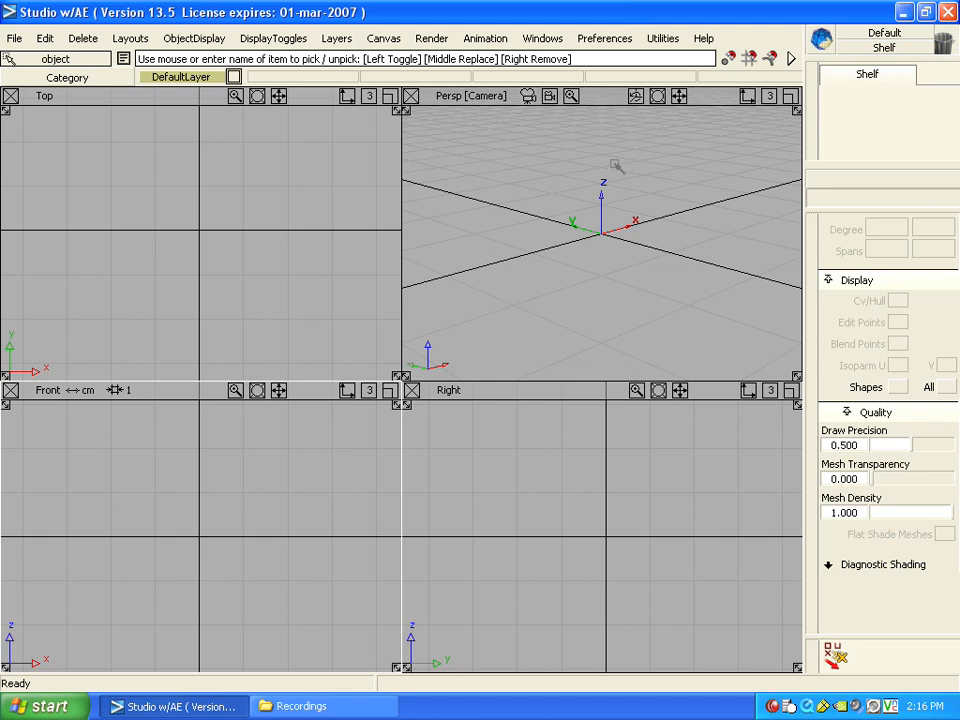
# Move the perspective window over the other views, bring the Top view forward, and restore the four-view layout.
pyautogui.moveTo(615, 165); pyautogui.dragTo(542, 263)
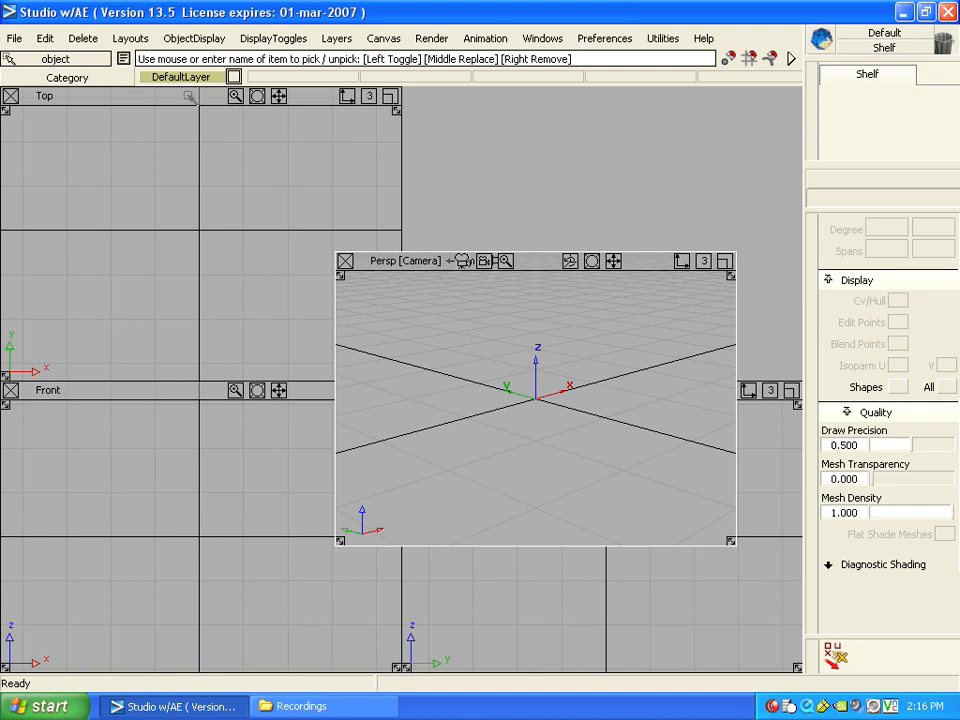
pyautogui.click(189, 96)
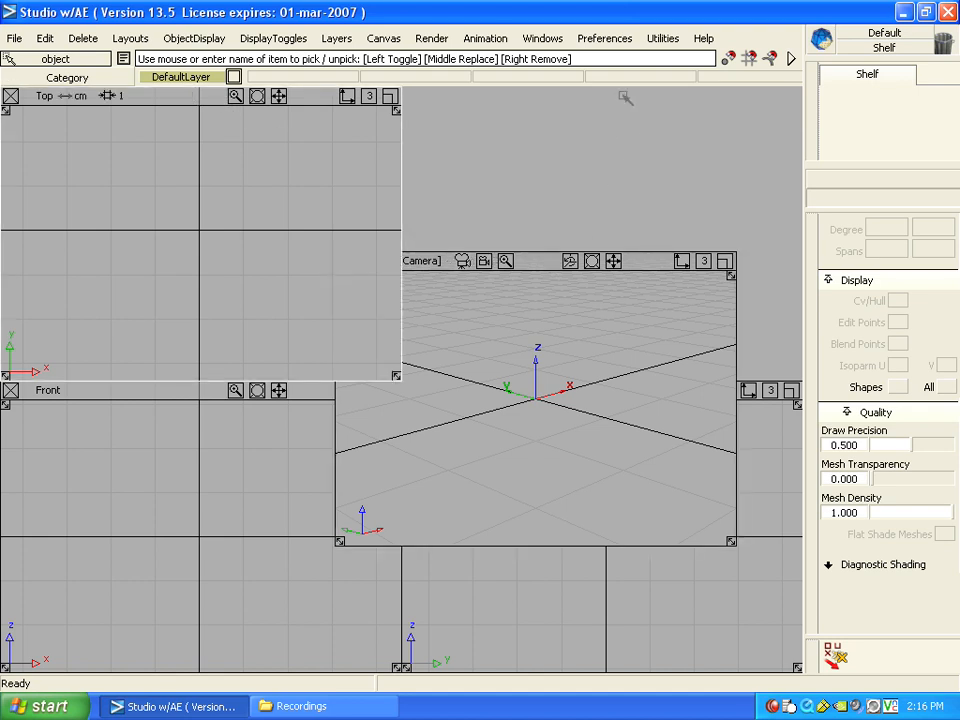
pyautogui.press('F9')
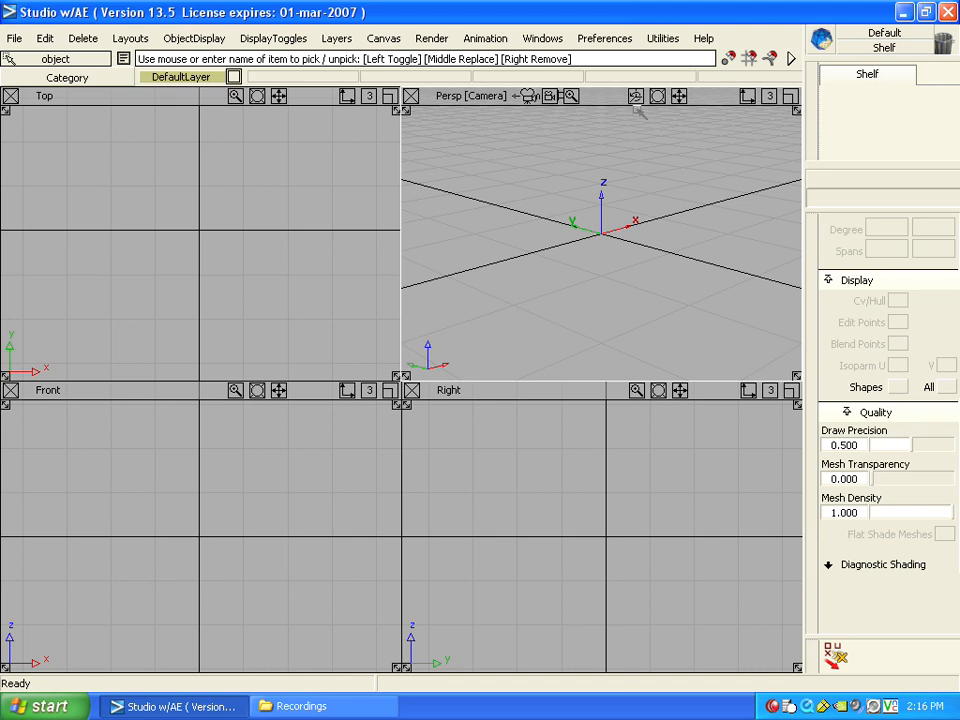
# Reduce the application window, hide and redisplay the Control Panel, and maximize the application window again.
pyautogui.click(927, 13)
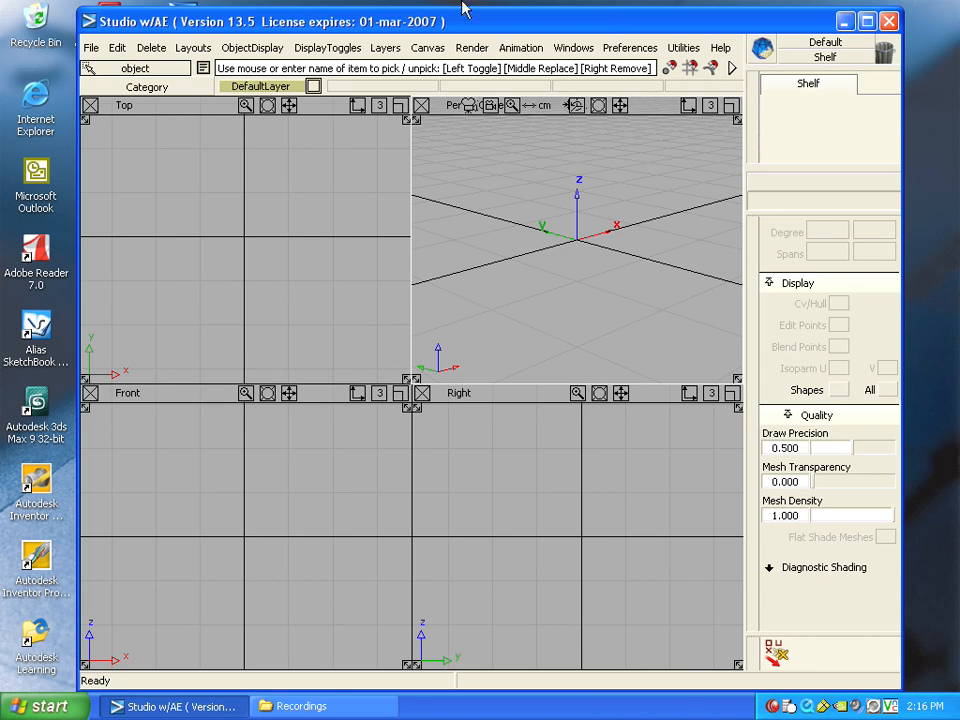
pyautogui.click(574, 48)
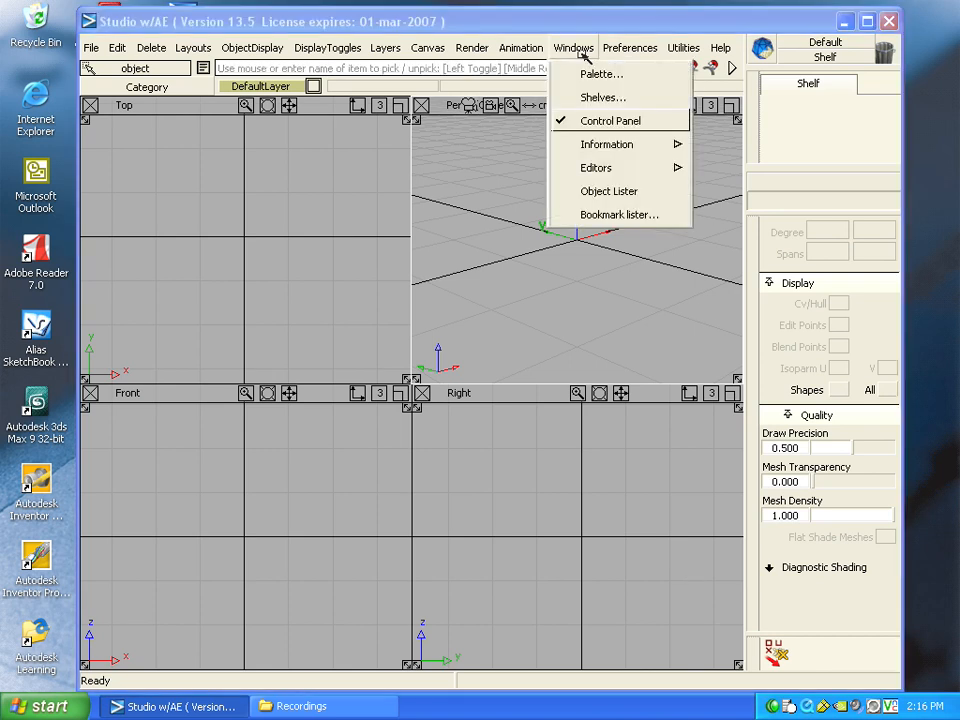
pyautogui.click(590, 121)
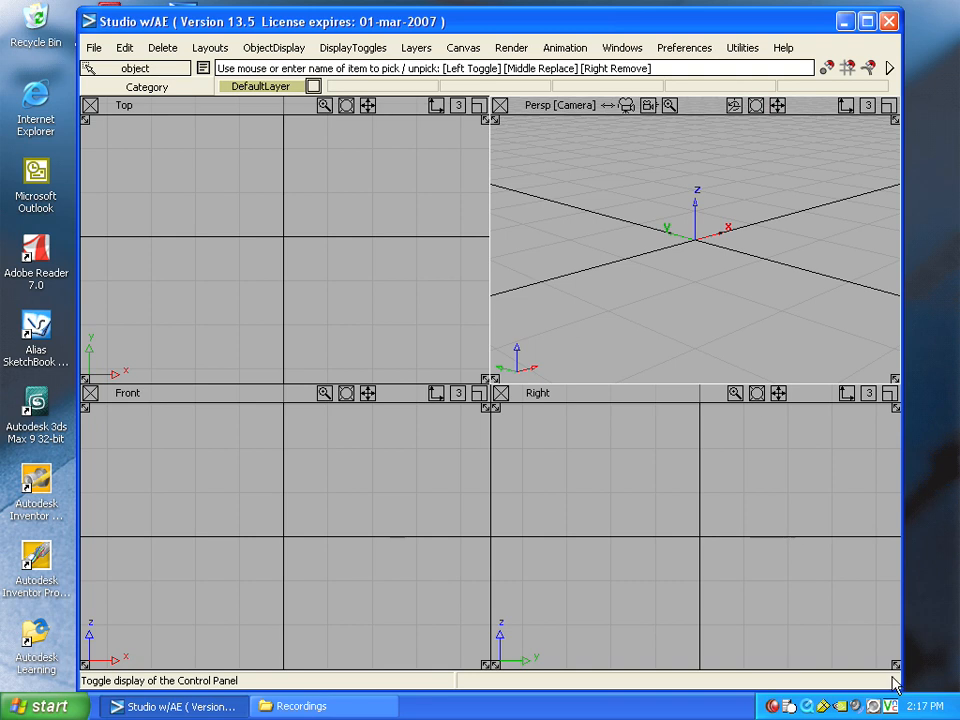
pyautogui.click(620, 49)
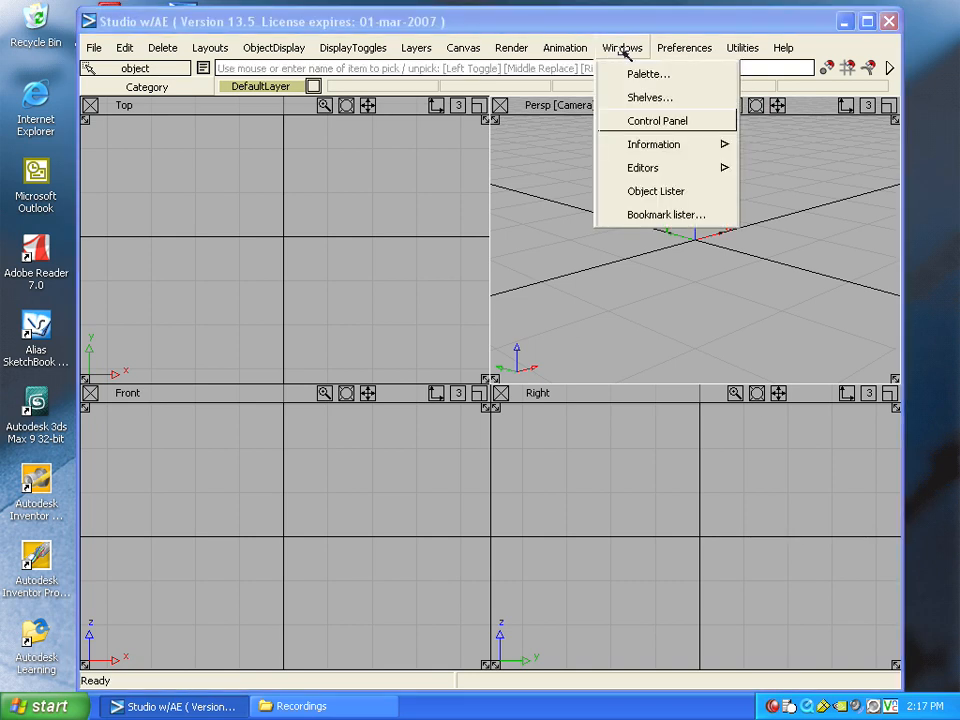
pyautogui.click(639, 122)
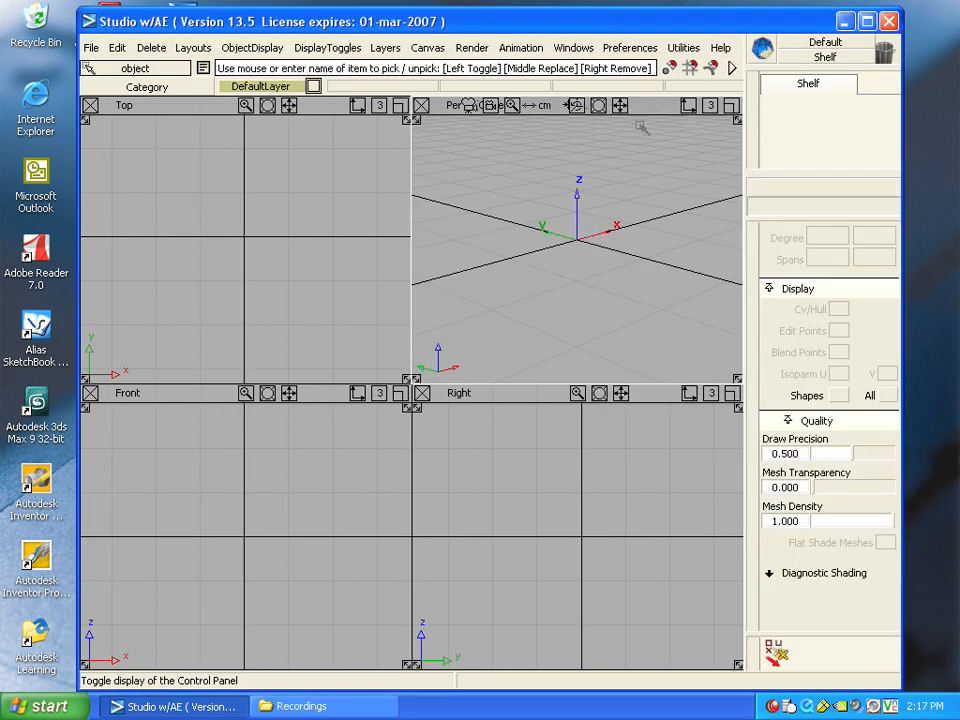
pyautogui.click(866, 20)
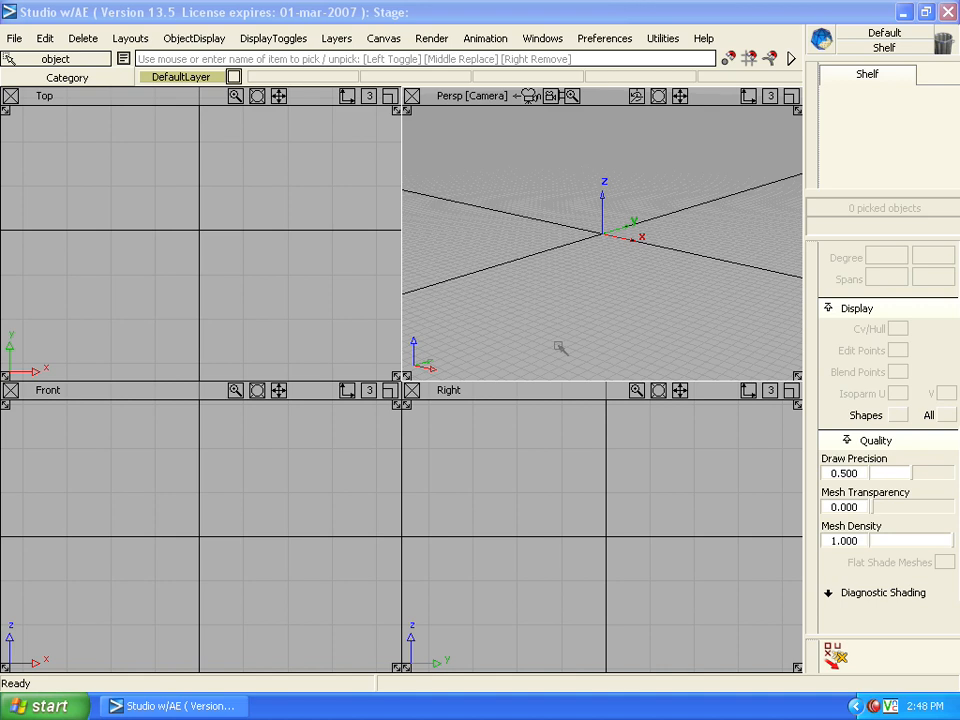
# Set up a TIFF export of the current window with a specified image size, and cancel it before saving.
pyautogui.click(14, 38)
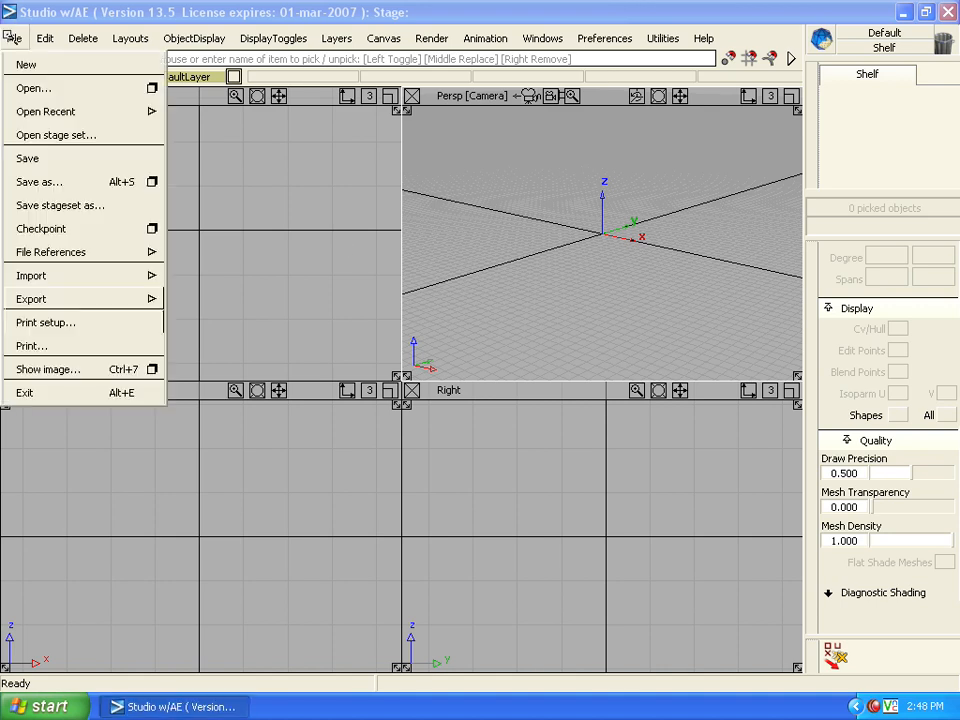
pyautogui.moveTo(47, 300)
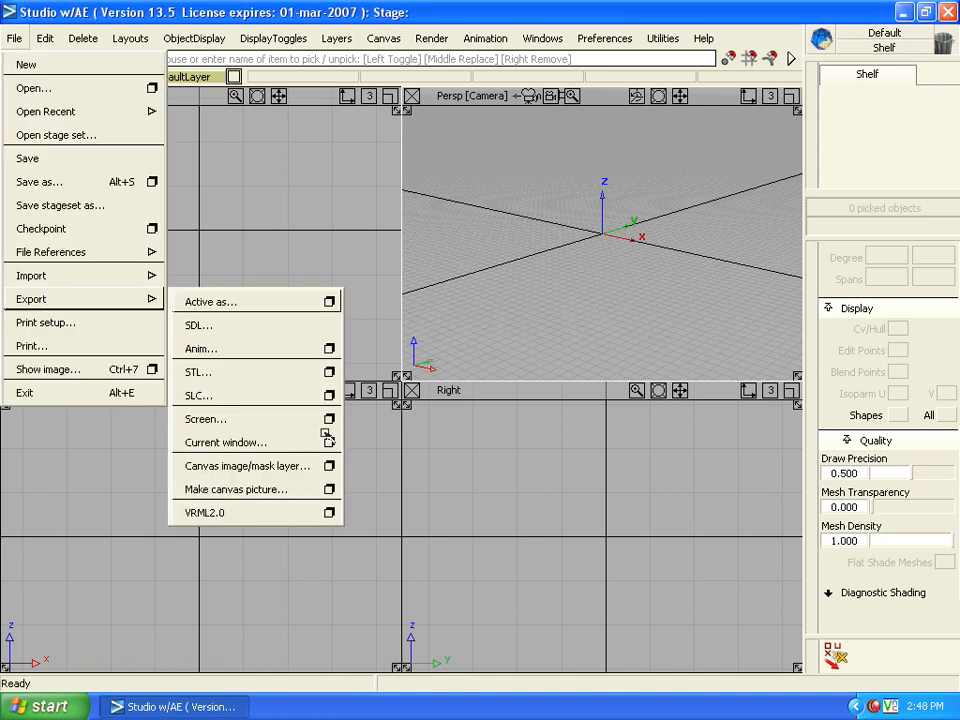
pyautogui.click(329, 439)
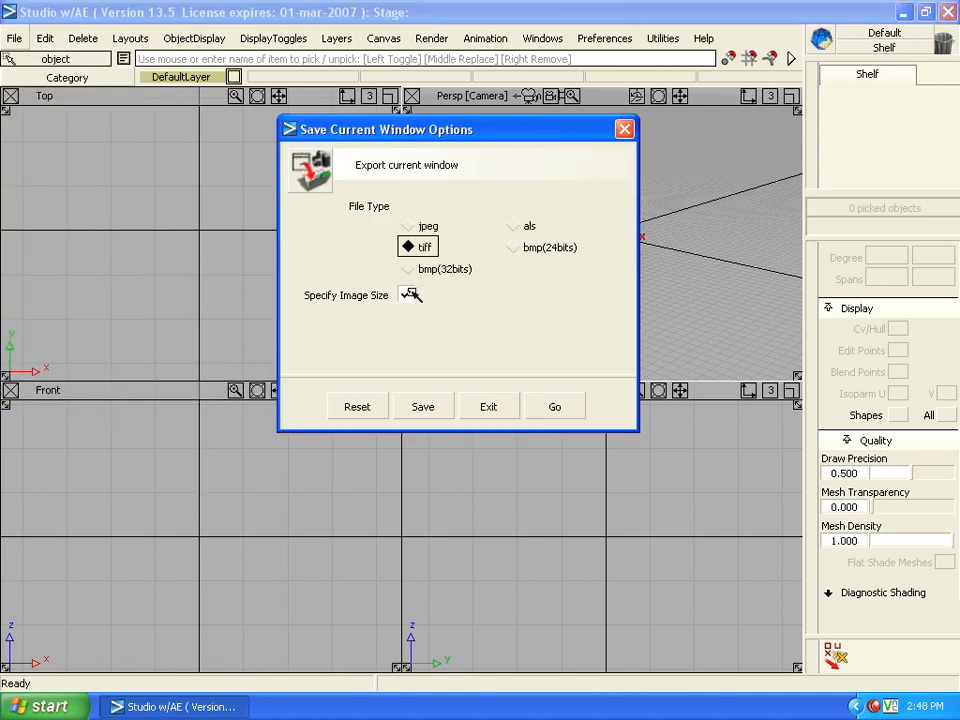
pyautogui.click(406, 295)
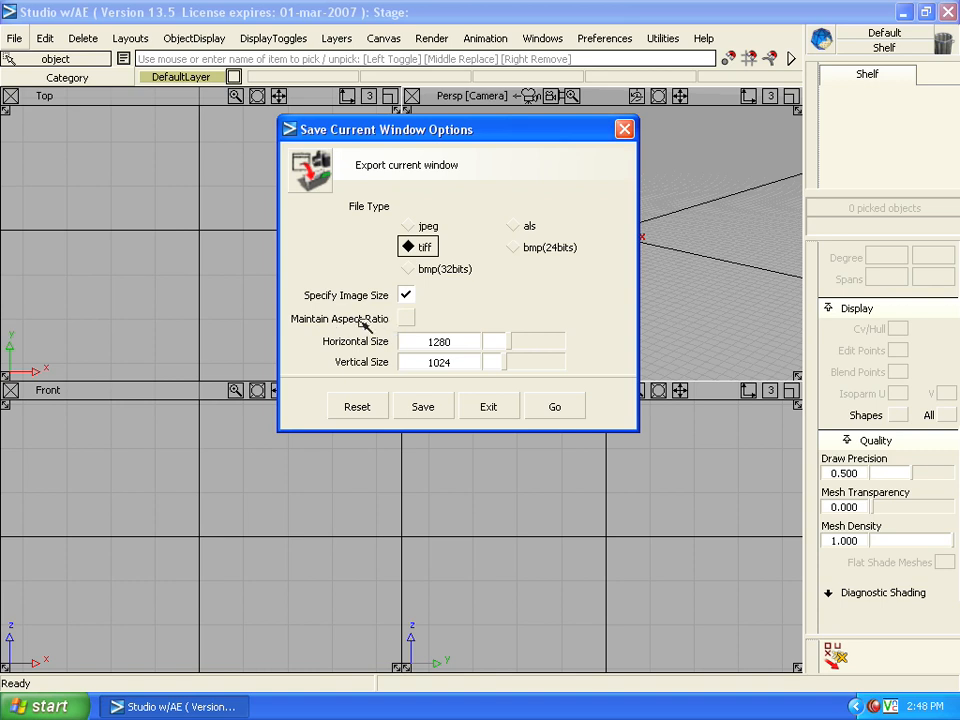
pyautogui.click(406, 318)
pyautogui.moveTo(507, 358)
pyautogui.mouseDown()
pyautogui.moveTo(512, 343)
pyautogui.moveTo(523, 366)
pyautogui.moveTo(507, 370)
pyautogui.mouseUp()
pyautogui.click(554, 407)
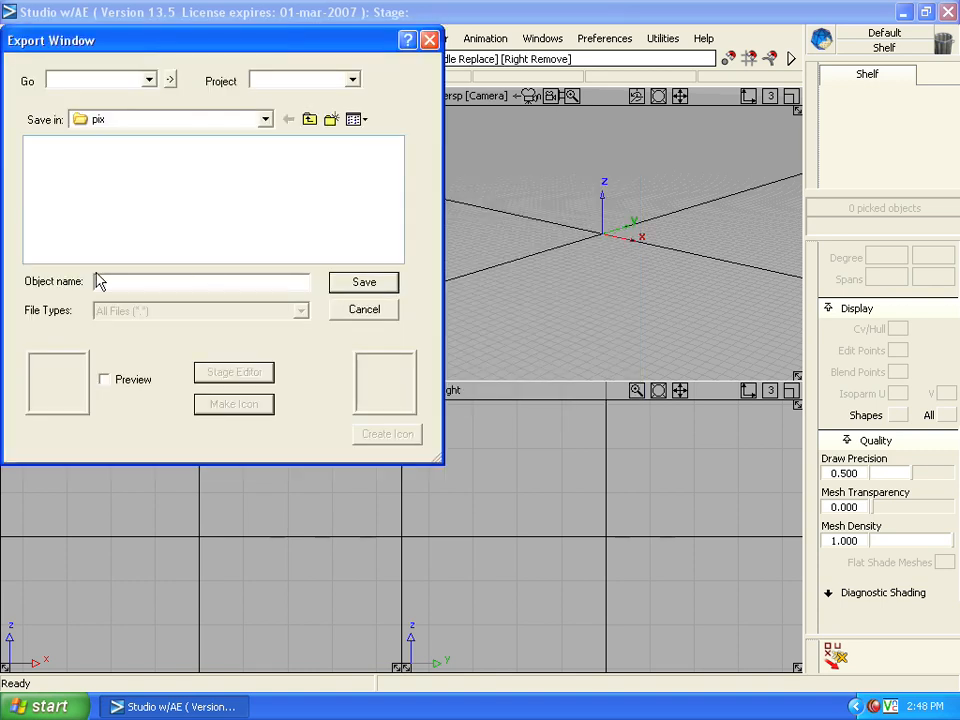
pyautogui.click(366, 311)
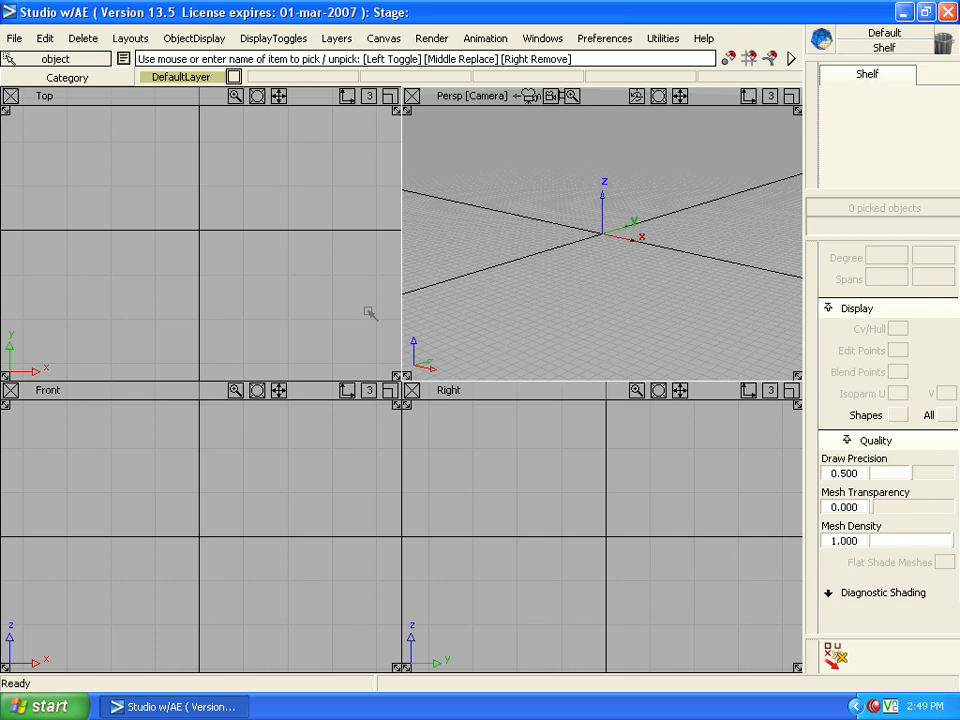
# Create a new shader in the multi-lister showing all swatches and set its shading model to BLINN.
pyautogui.click(432, 40)
pyautogui.moveTo(445, 87)
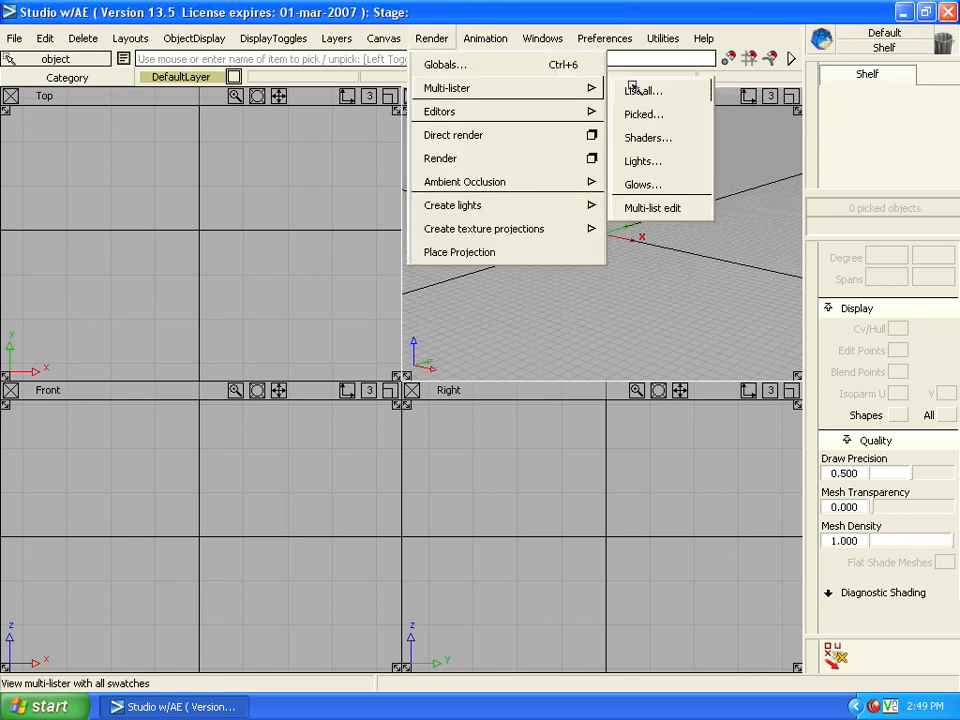
pyautogui.click(634, 85)
pyautogui.click(186, 456)
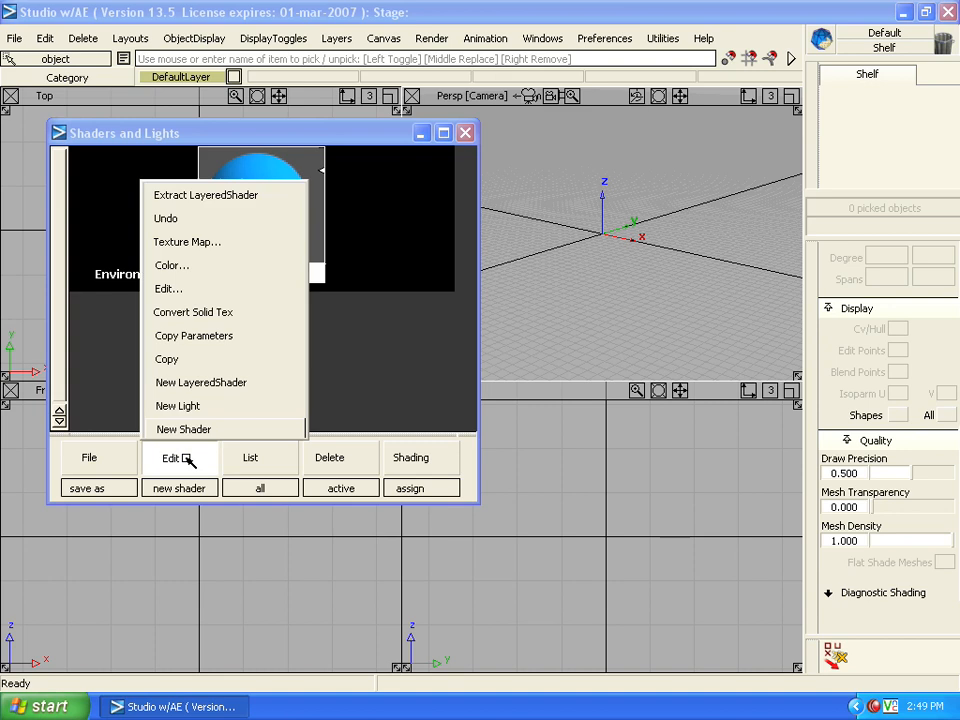
pyautogui.click(187, 431)
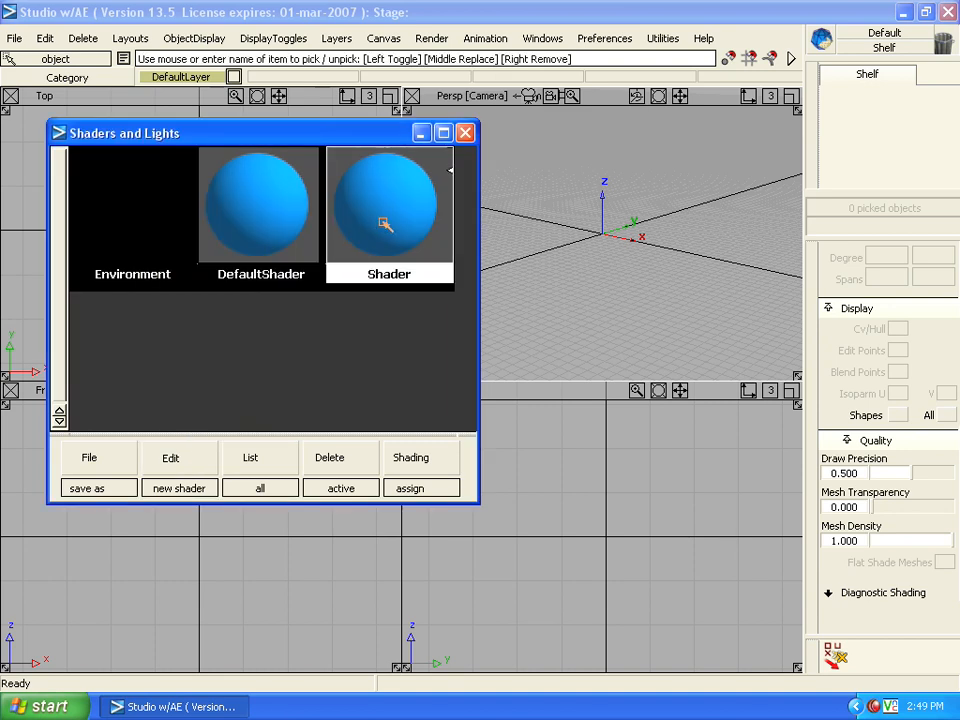
pyautogui.doubleClick(382, 220)
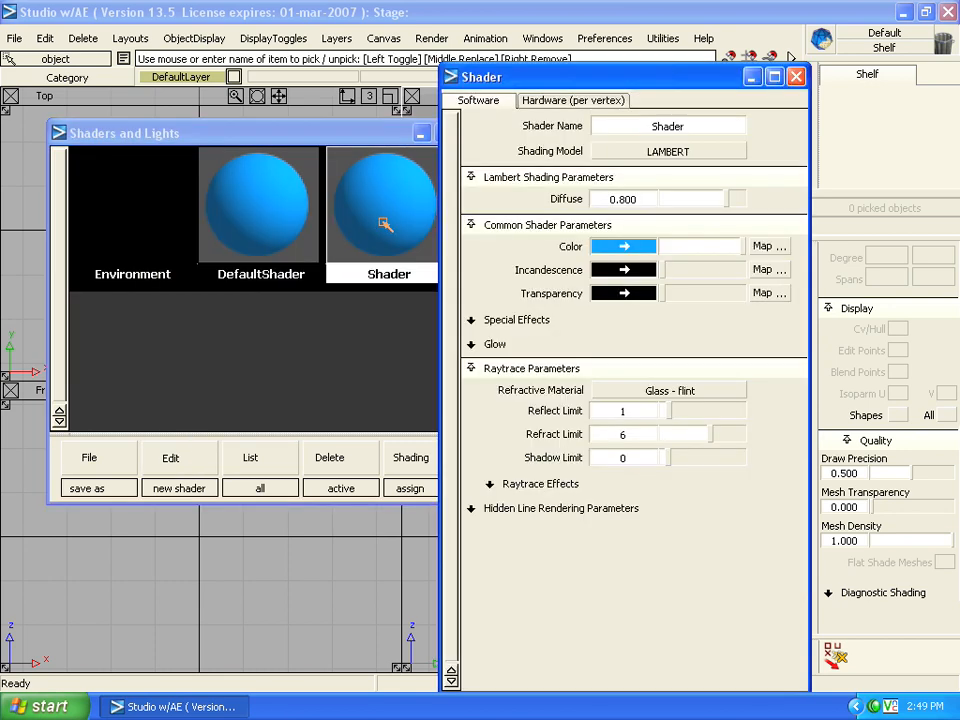
pyautogui.click(672, 153)
pyautogui.click(665, 218)
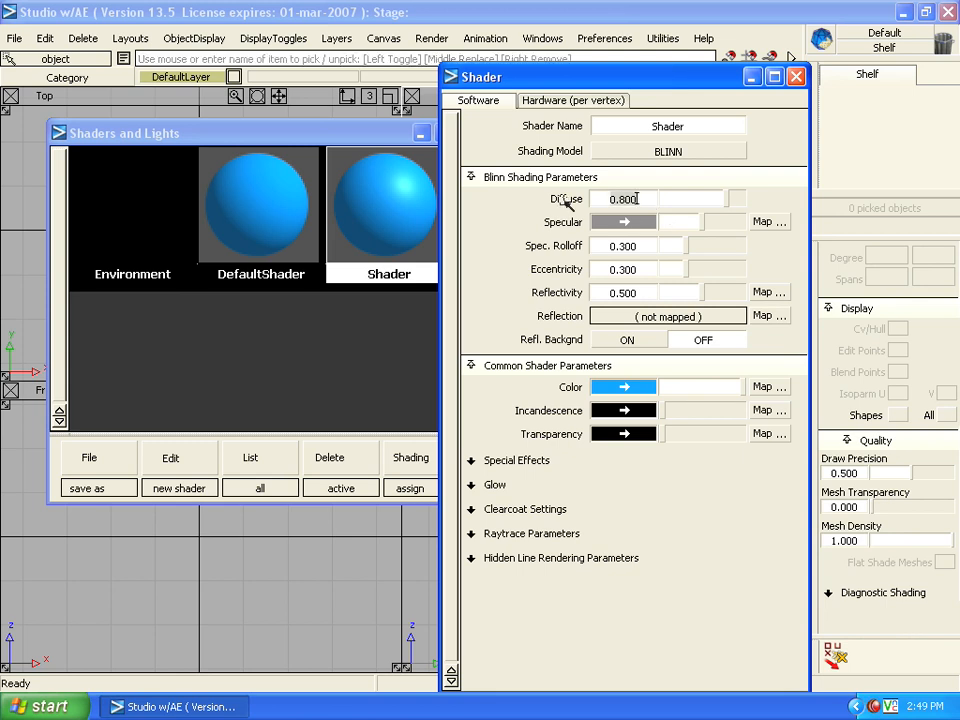
# Set the new Blinn shader's Diffuse value to 0.2.
pyautogui.press('BackSpace')
pyautogui.press('BackSpace')
pyautogui.press('BackSpace')
pyautogui.press('BackSpace')
pyautogui.press('BackSpace')
pyautogui.write('.2')
pyautogui.press('Return')
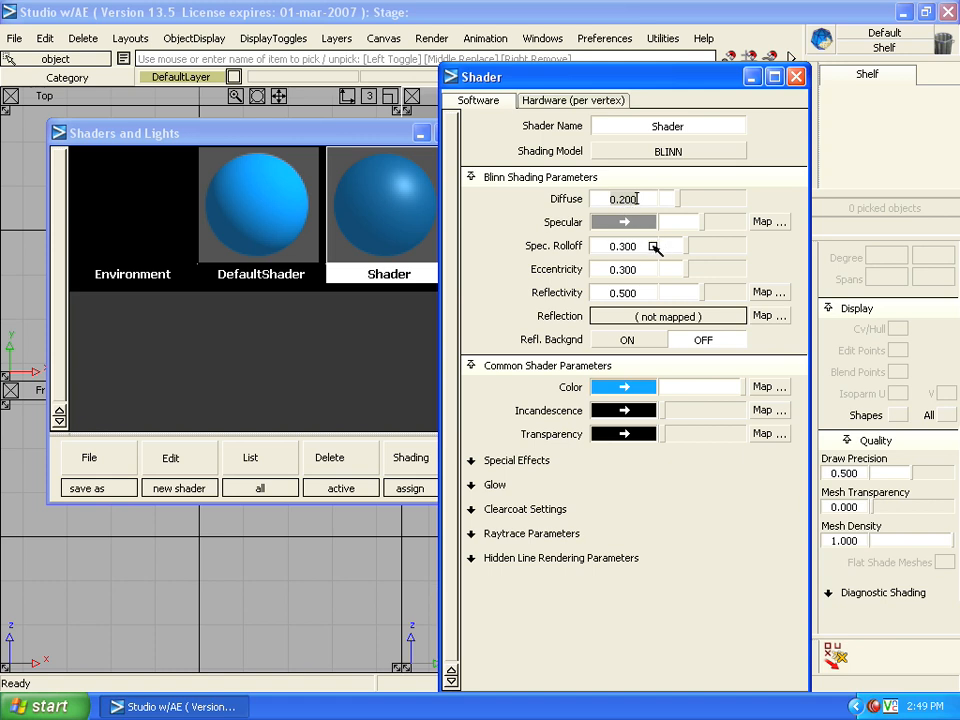
# Set the shader's Spec. Rolloff, Eccentricity and Reflectivity each to 0.2.
pyautogui.moveTo(651, 245); pyautogui.dragTo(583, 270)
pyautogui.write('.2')
pyautogui.press('Return')
pyautogui.write('.2')
pyautogui.press('Return')
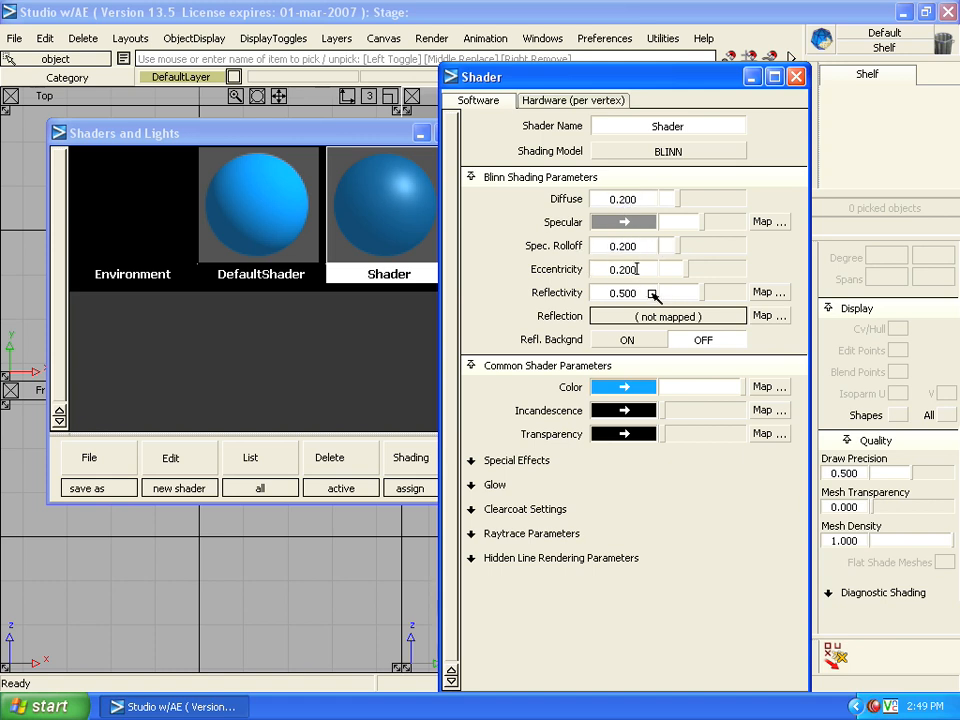
pyautogui.moveTo(654, 293); pyautogui.dragTo(596, 295)
pyautogui.write('.2')
pyautogui.press('Return')
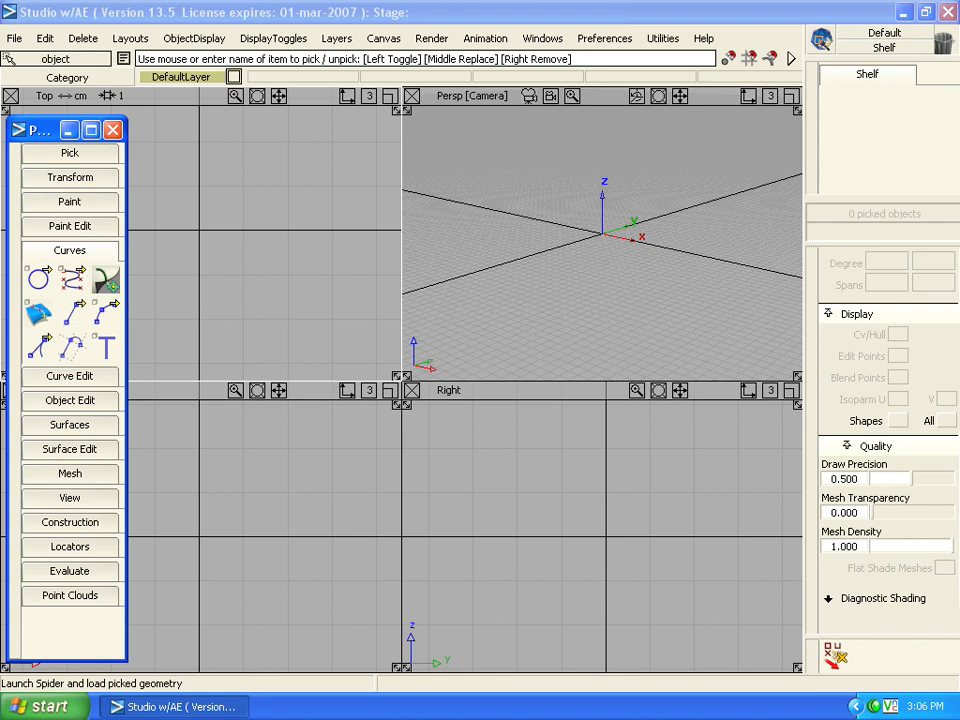
# Display the curve snap options and draw an S-shaped curve with six CVs across the middle of the enlarged Top view.
pyautogui.click(791, 58)
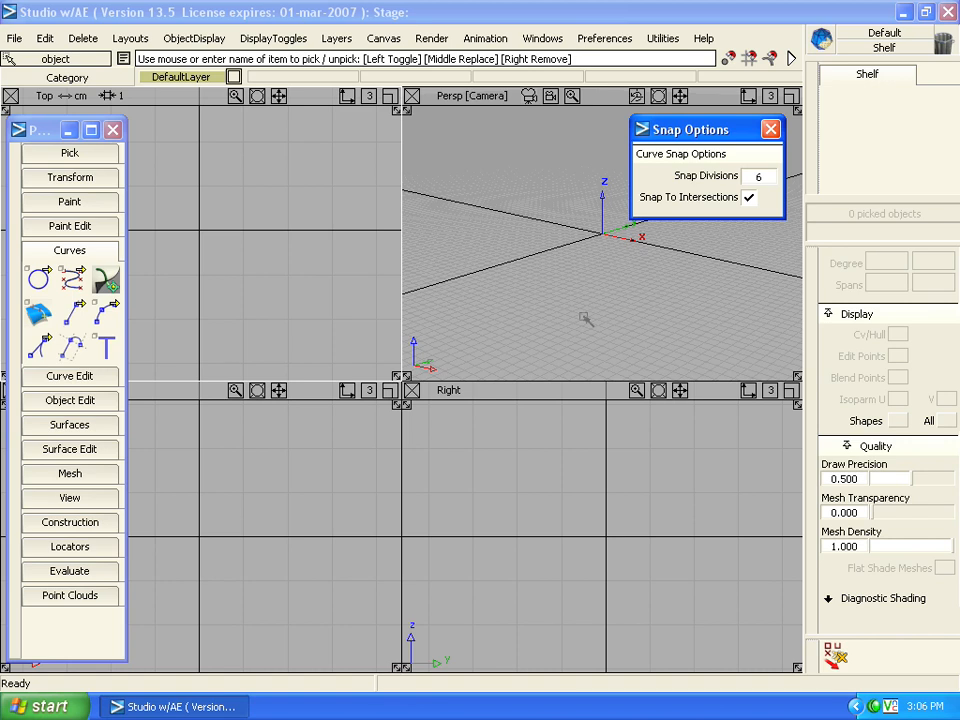
pyautogui.click(390, 95)
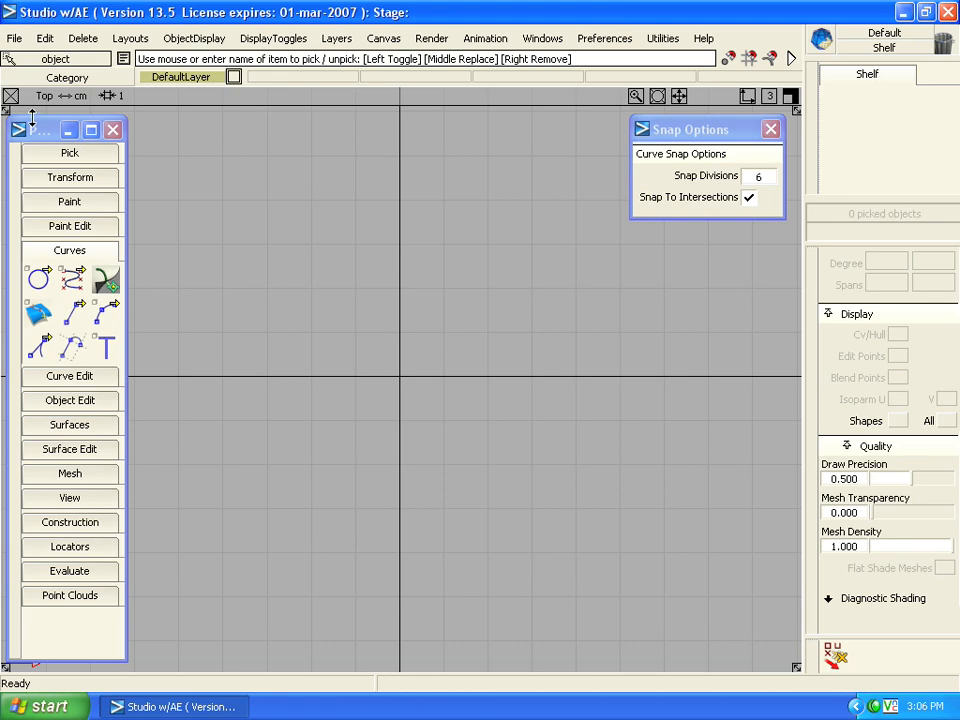
pyautogui.click(72, 279)
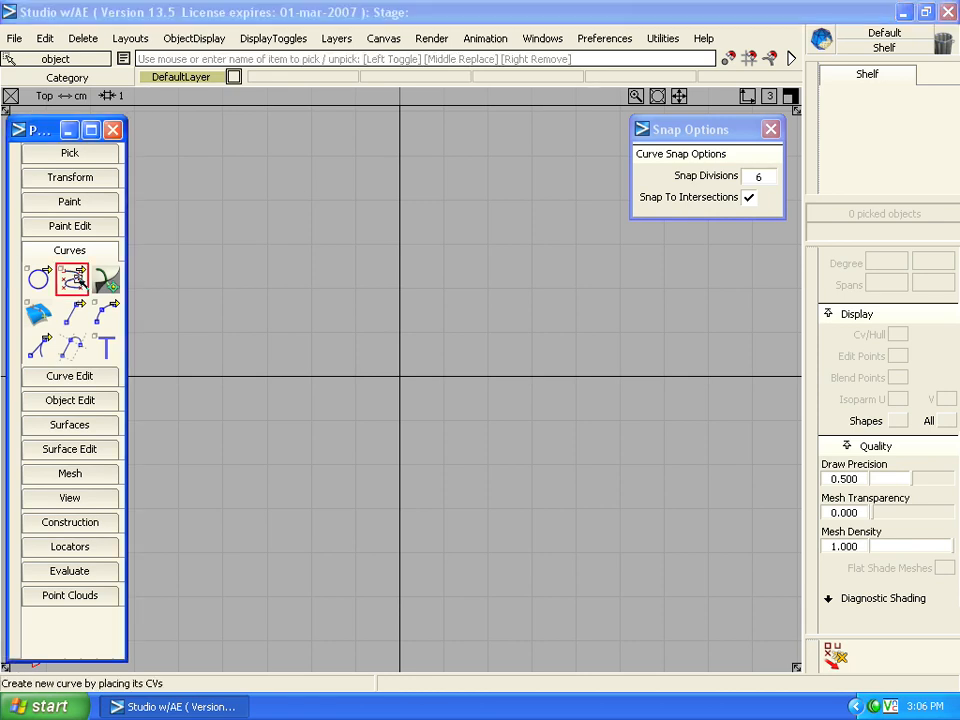
pyautogui.click(207, 281)
pyautogui.click(338, 294)
pyautogui.click(399, 377)
pyautogui.click(451, 472)
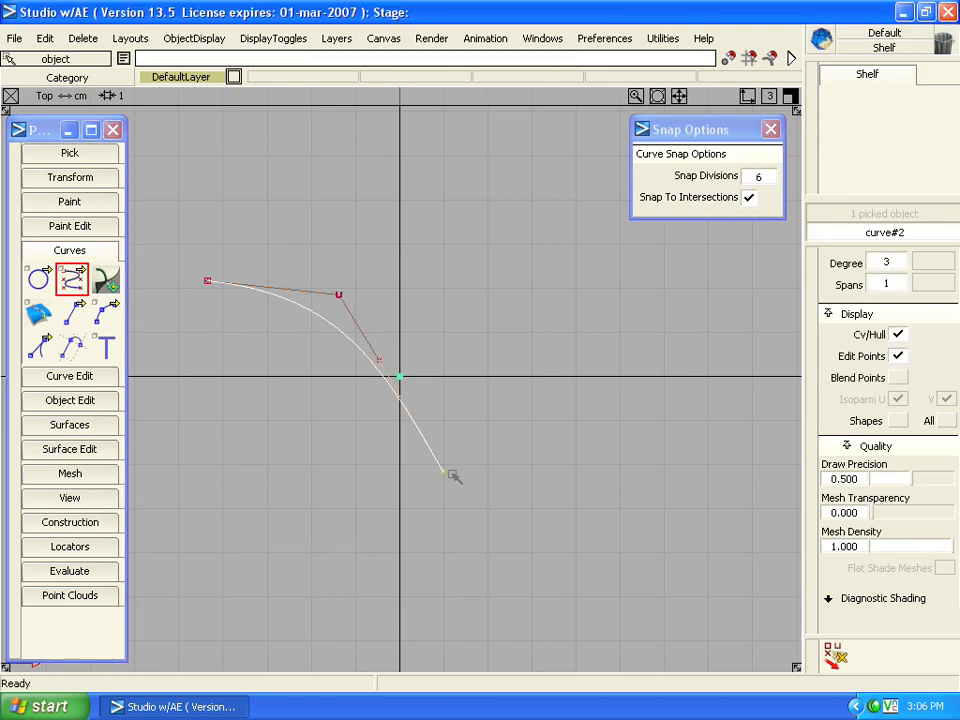
pyautogui.click(653, 490)
pyautogui.click(728, 460)
# Draw a second curve with five CVs, snapping its start to the S-shaped curve and running toward the upper right.
pyautogui.keyDown('ctrl'); pyautogui.keyDown('shift'); pyautogui.moveTo(514, 604); pyautogui.dragTo(513, 408); pyautogui.keyUp('shift'); pyautogui.keyUp('ctrl')
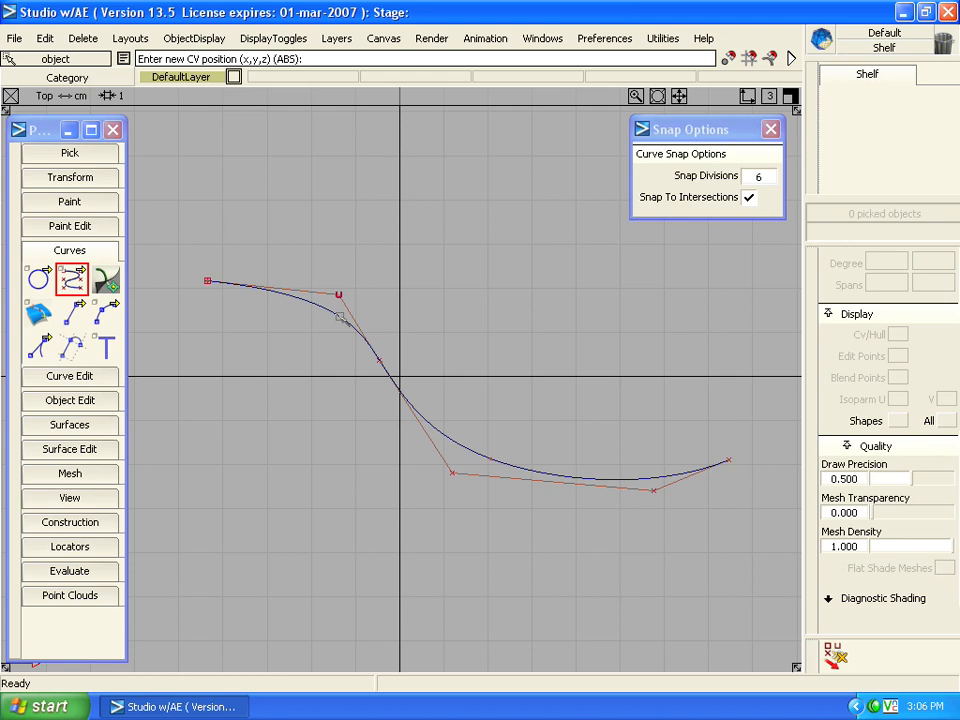
pyautogui.moveTo(340, 318)
pyautogui.mouseDown()
pyautogui.moveTo(449, 443)
pyautogui.moveTo(498, 465)
pyautogui.moveTo(677, 493)
pyautogui.moveTo(750, 489)
pyautogui.moveTo(615, 504)
pyautogui.moveTo(507, 494)
pyautogui.moveTo(156, 328)
pyautogui.moveTo(249, 356)
pyautogui.moveTo(420, 474)
pyautogui.moveTo(339, 386)
pyautogui.mouseUp()
pyautogui.click(451, 341)
pyautogui.click(528, 326)
pyautogui.click(587, 292)
pyautogui.click(643, 284)
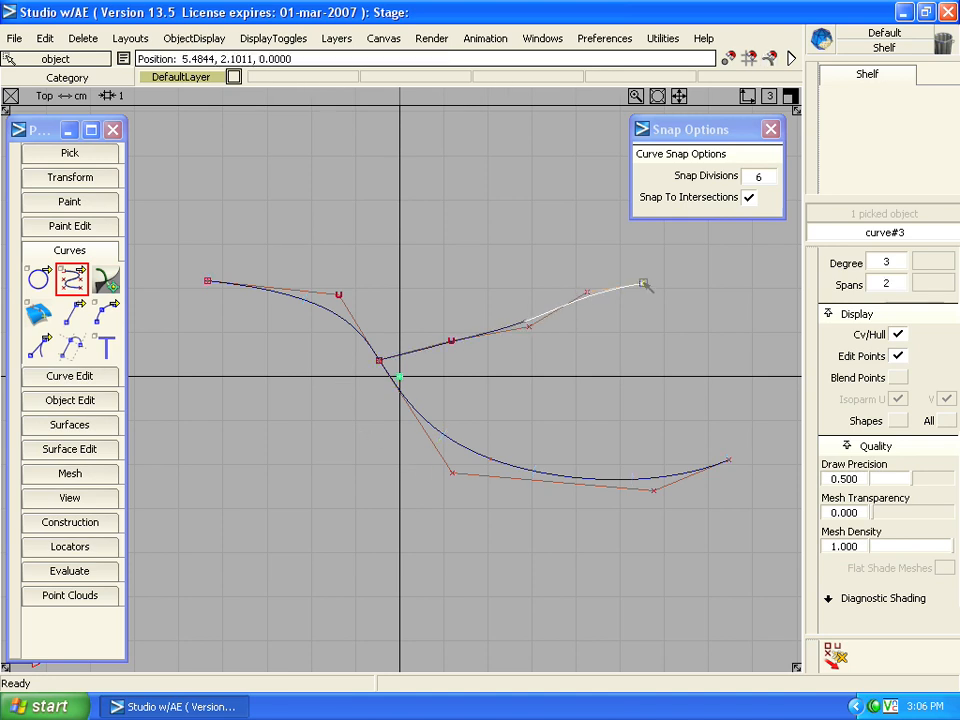
pyautogui.keyDown('ctrl'); pyautogui.keyDown('shift'); pyautogui.moveTo(500, 405); pyautogui.dragTo(500, 283); pyautogui.keyUp('shift'); pyautogui.keyUp('ctrl')
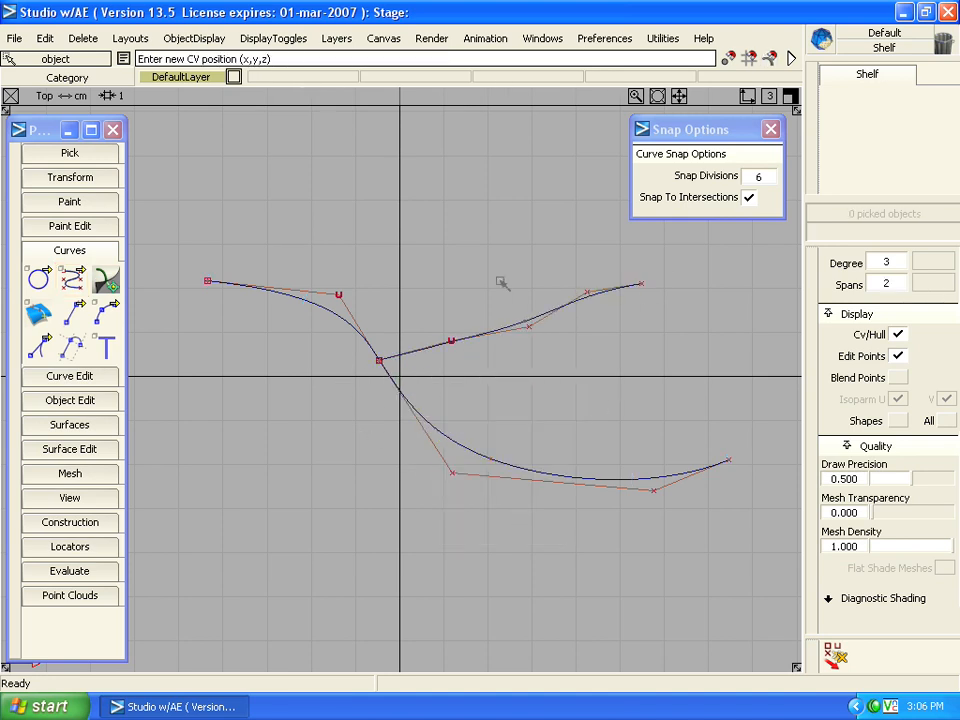
# Draw a third curve with seven CVs from the upper middle of the Top view, arcing down across the S-shaped curve's upper part.
pyautogui.click(71, 280)
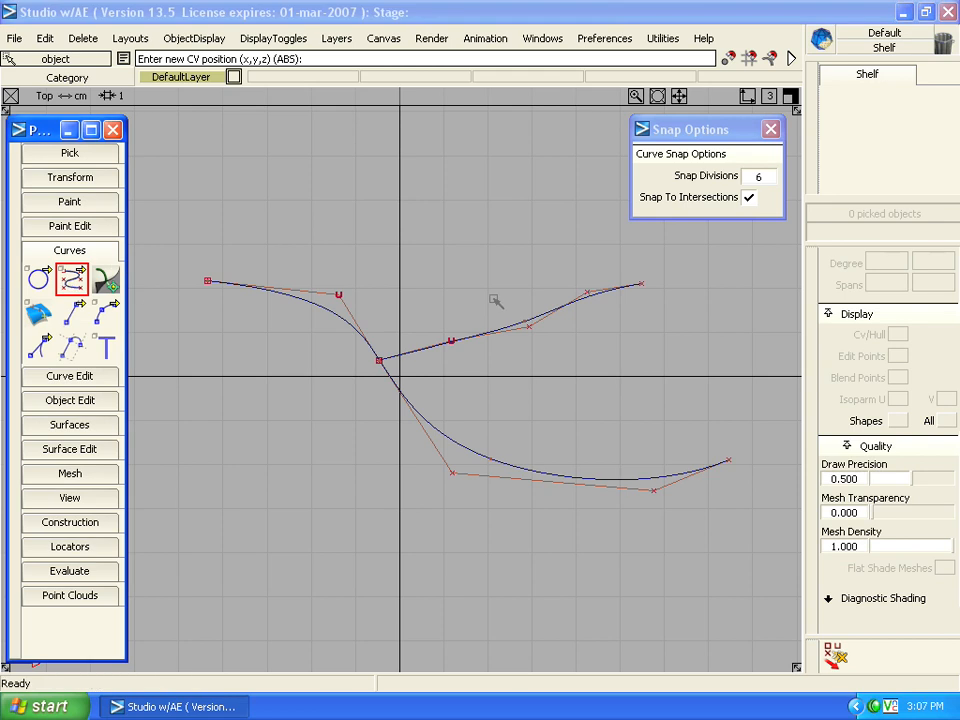
pyautogui.click(519, 209)
pyautogui.click(430, 233)
pyautogui.click(358, 280)
pyautogui.click(315, 343)
pyautogui.click(300, 380)
pyautogui.click(296, 420)
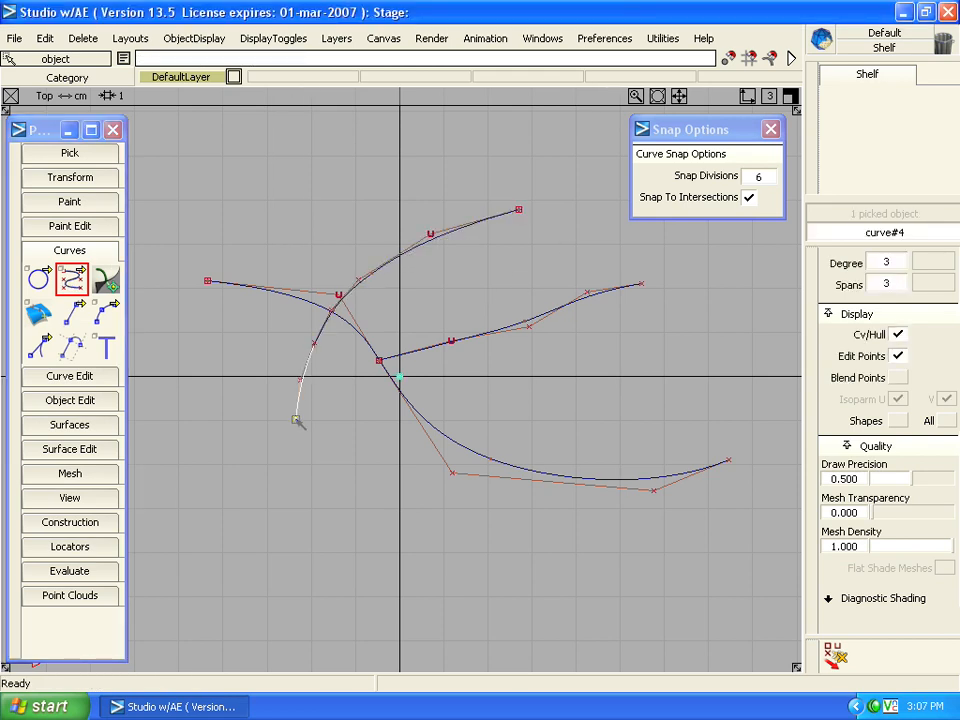
pyautogui.click(293, 440)
# Draw a downward curve with four CVs, snapping its start to the intersection of the third curve and the S-shaped curve.
pyautogui.keyDown('ctrl'); pyautogui.keyDown('shift'); pyautogui.moveTo(336, 542); pyautogui.dragTo(337, 331); pyautogui.keyUp('shift'); pyautogui.keyUp('ctrl')
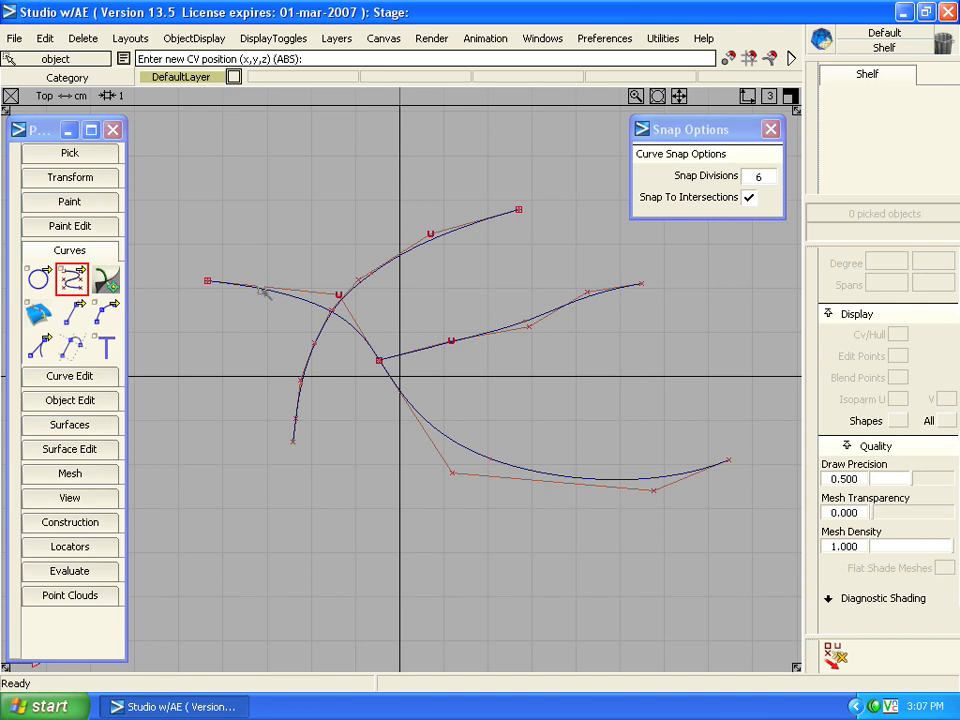
pyautogui.click(264, 289)
pyautogui.moveTo(267, 290); pyautogui.dragTo(323, 327)
pyautogui.click(345, 370)
pyautogui.click(341, 434)
pyautogui.click(354, 483)
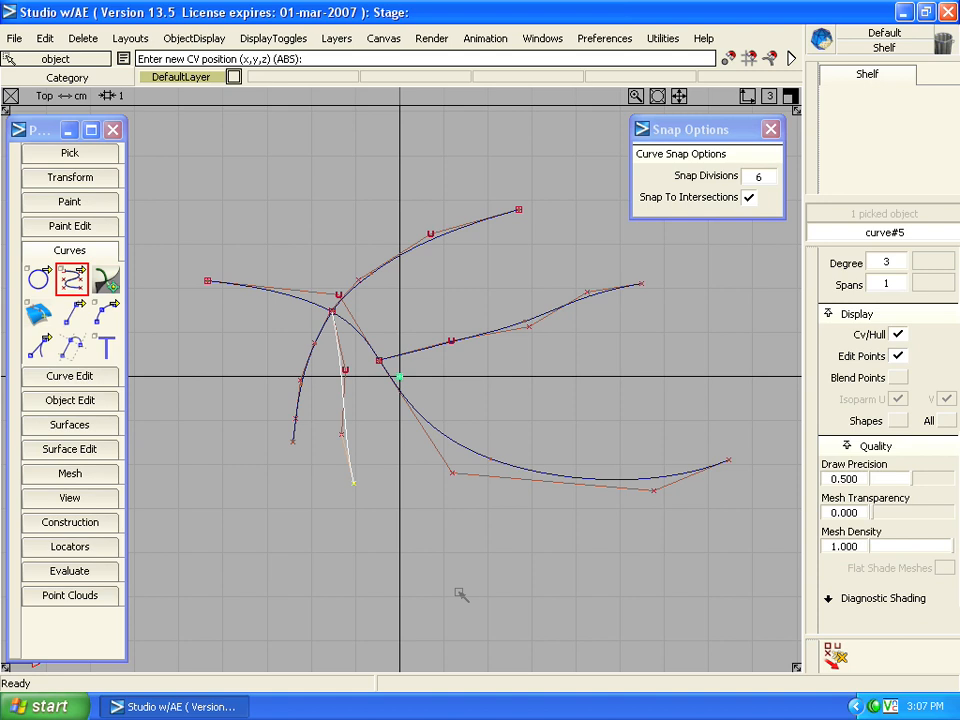
pyautogui.keyDown('ctrl'); pyautogui.keyDown('shift'); pyautogui.moveTo(461, 594); pyautogui.dragTo(424, 396); pyautogui.keyUp('shift'); pyautogui.keyUp('ctrl')
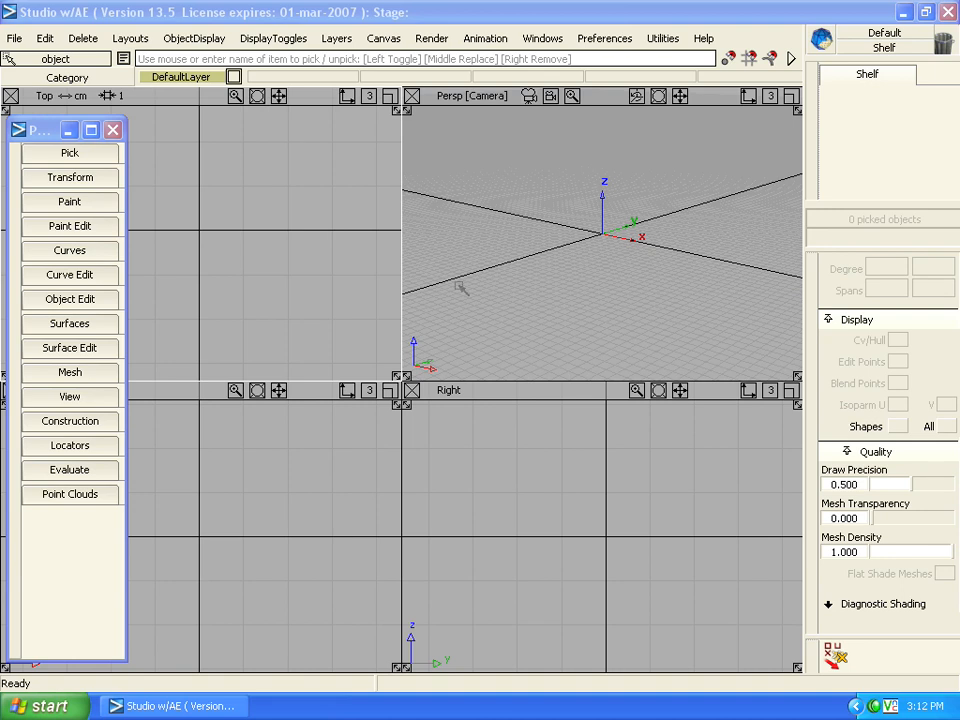
# Run Look At with Fit to View and Include Symmetric Objects enabled and Exclude Lights off.
pyautogui.click(72, 397)
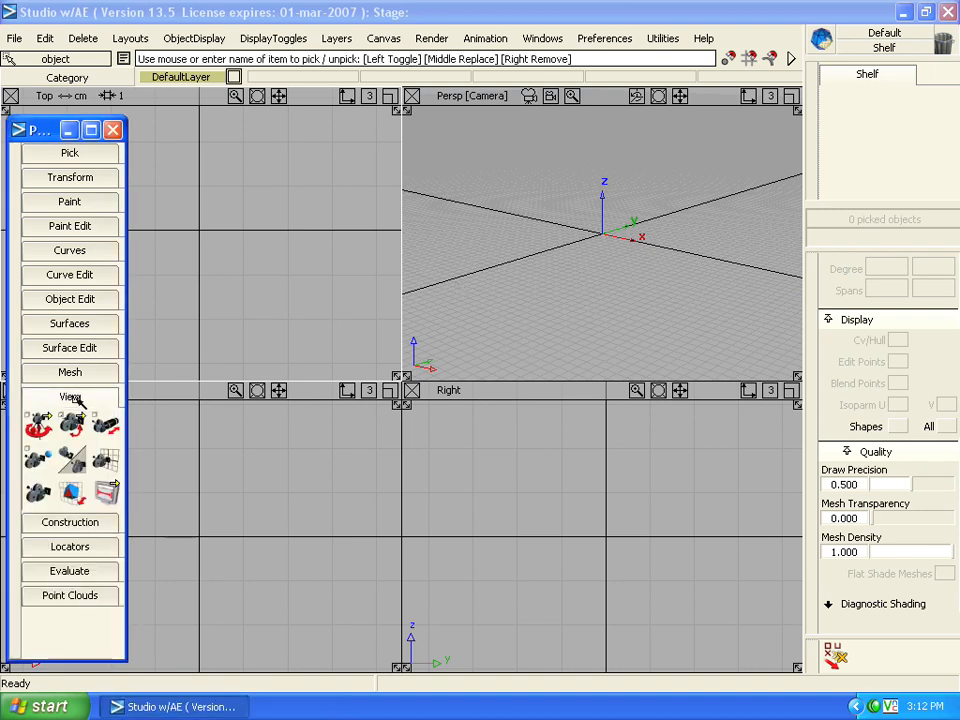
pyautogui.doubleClick(38, 460)
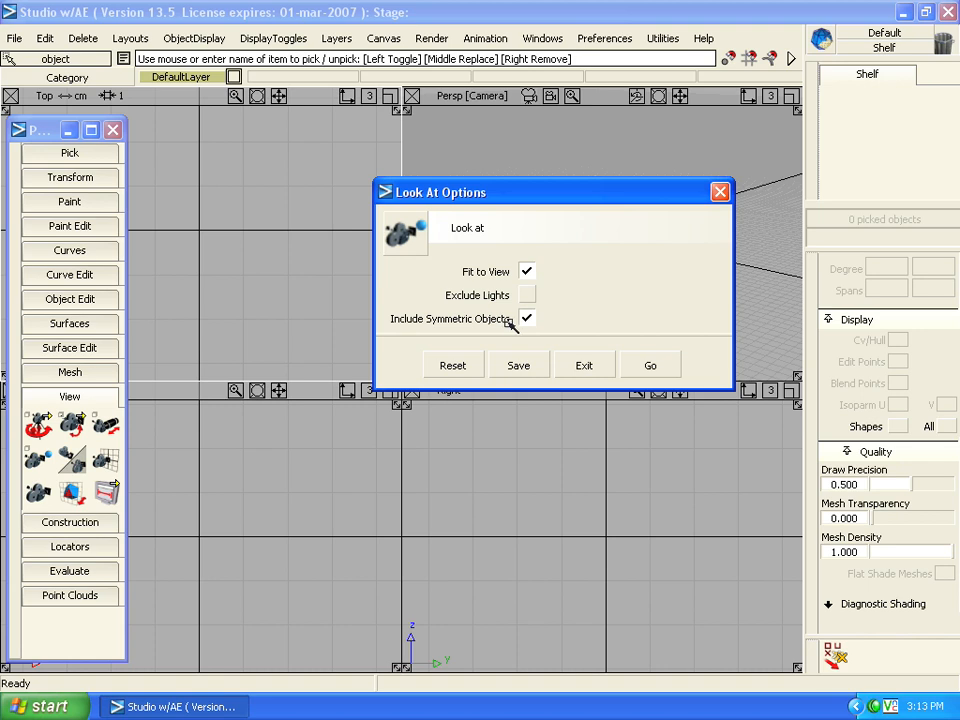
pyautogui.click(651, 367)
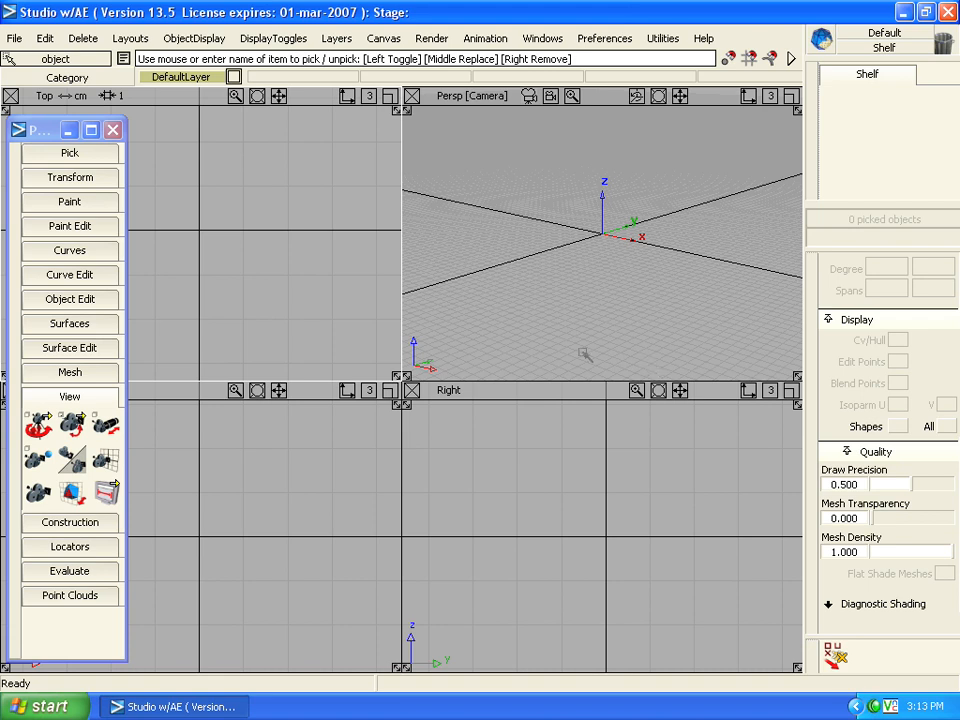
pyautogui.click(85, 400)
pyautogui.click(85, 397)
# Create a construction vector with Show Name enabled, running diagonally downward across the Right view.
pyautogui.click(88, 421)
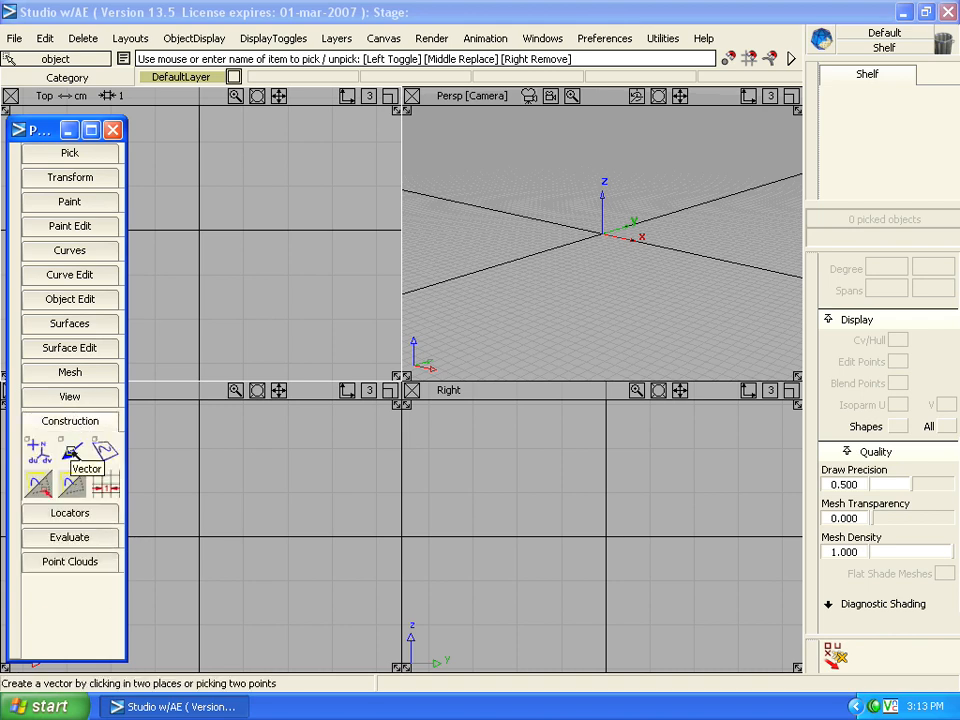
pyautogui.doubleClick(71, 453)
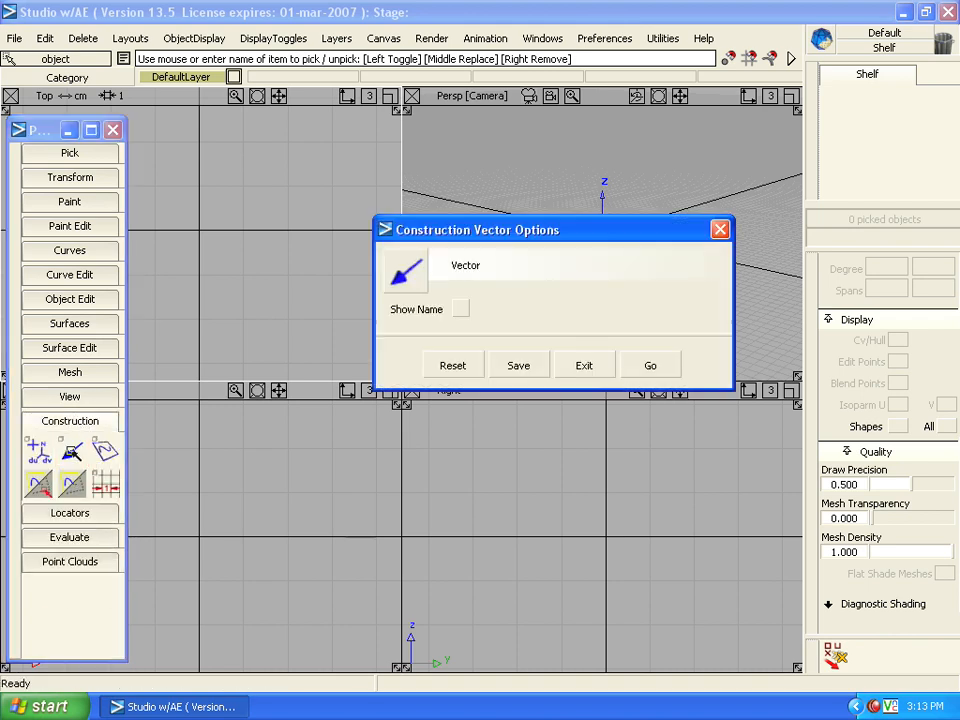
pyautogui.click(463, 310)
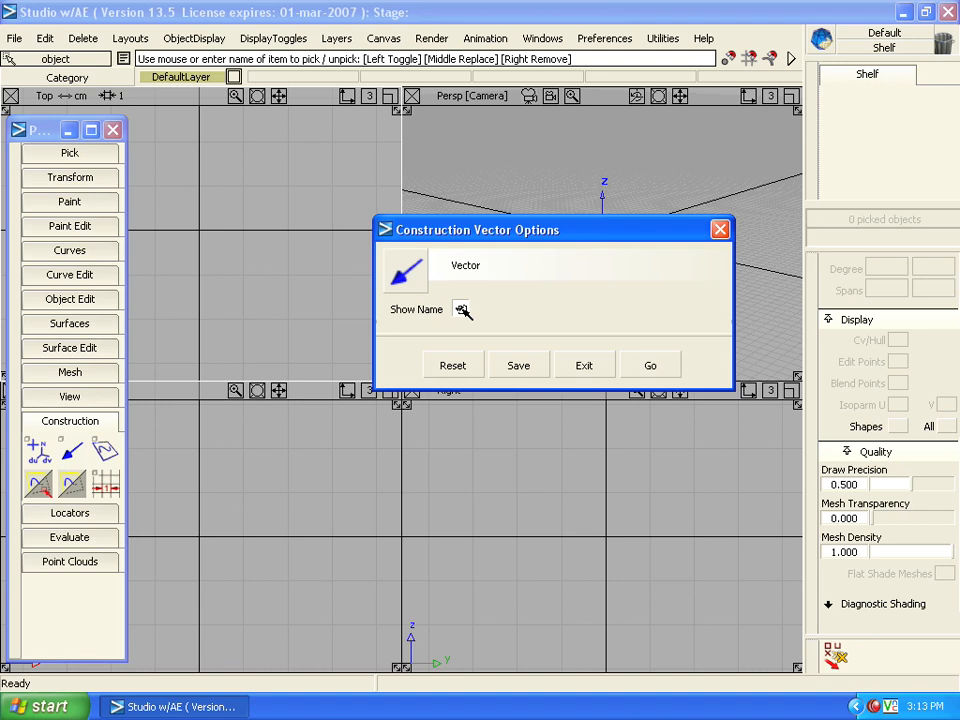
pyautogui.click(660, 368)
pyautogui.click(492, 470)
pyautogui.click(664, 583)
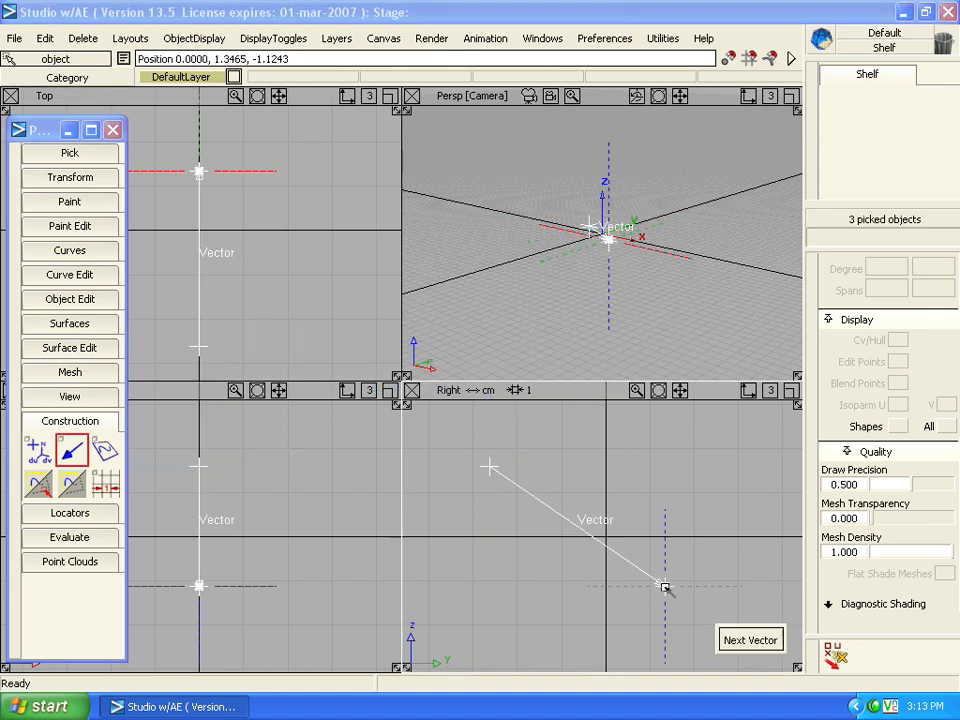
# Pick the construction vector in the Right view and display its Information Window in the middle of the workspace.
pyautogui.keyDown('ctrl'); pyautogui.keyDown('shift'); pyautogui.moveTo(549, 600); pyautogui.dragTo(550, 490); pyautogui.keyUp('shift'); pyautogui.keyUp('ctrl')
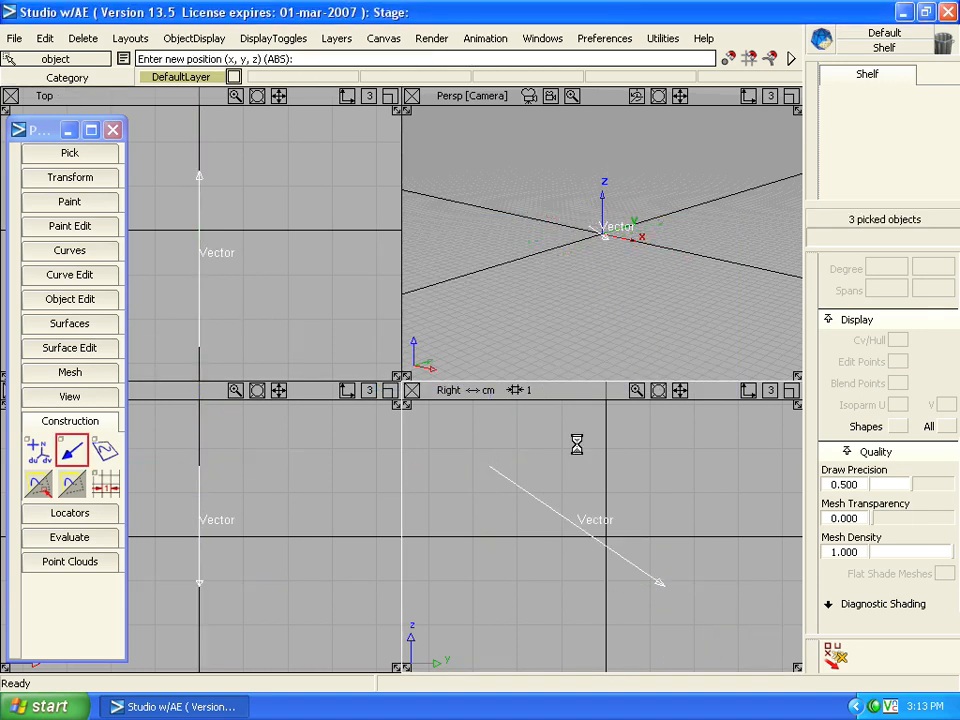
pyautogui.keyDown('ctrl'); pyautogui.keyDown('shift'); pyautogui.click(511, 557); pyautogui.keyUp('shift'); pyautogui.keyUp('ctrl')
pyautogui.keyDown('ctrl'); pyautogui.keyDown('shift'); pyautogui.moveTo(511, 557); pyautogui.dragTo(512, 598); pyautogui.keyUp('shift'); pyautogui.keyUp('ctrl')
pyautogui.moveTo(601, 479); pyautogui.dragTo(568, 586)
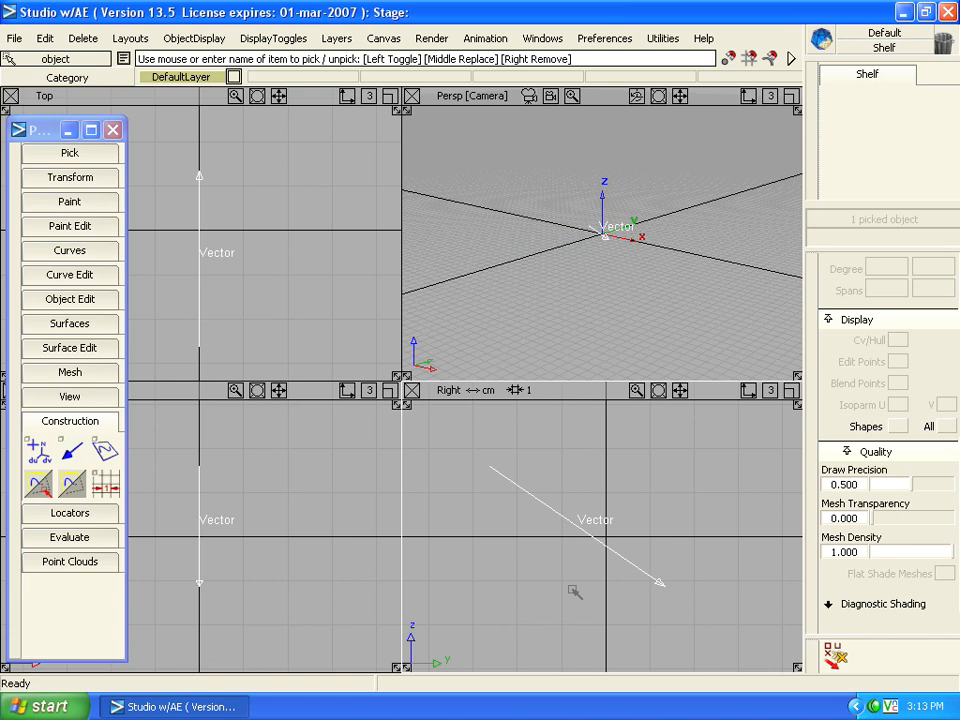
pyautogui.click(546, 38)
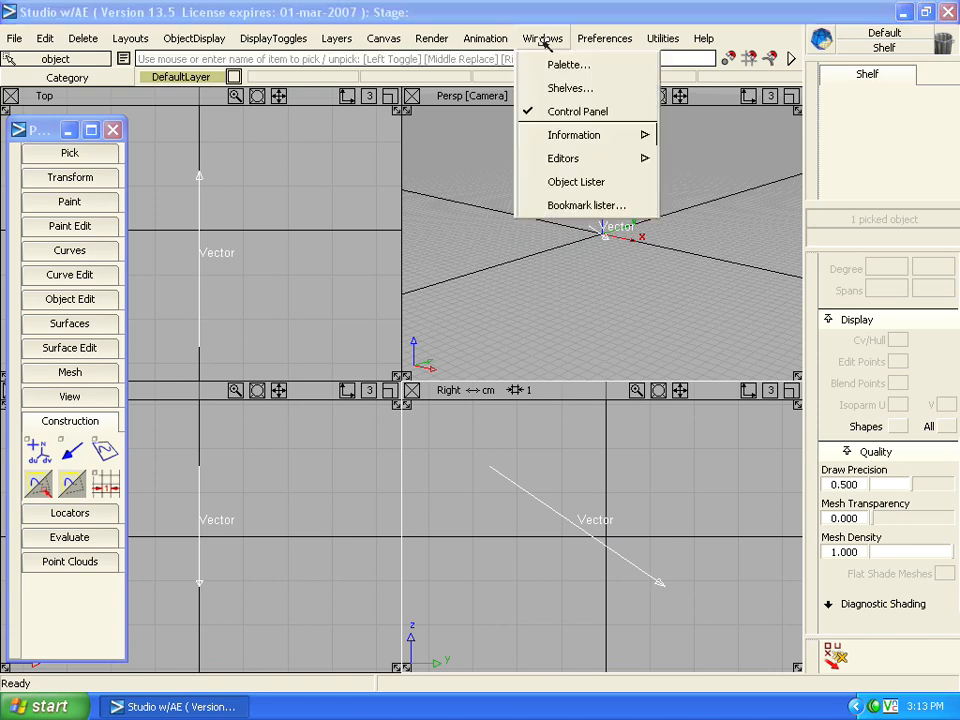
pyautogui.moveTo(578, 140)
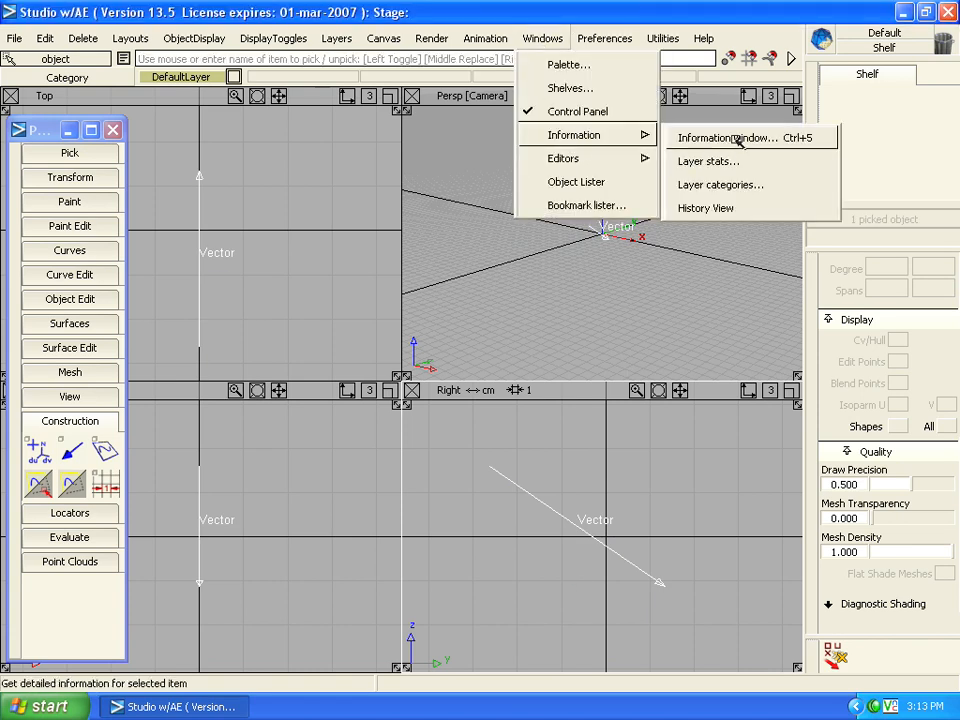
pyautogui.click(680, 137)
pyautogui.moveTo(403, 433); pyautogui.dragTo(495, 309)
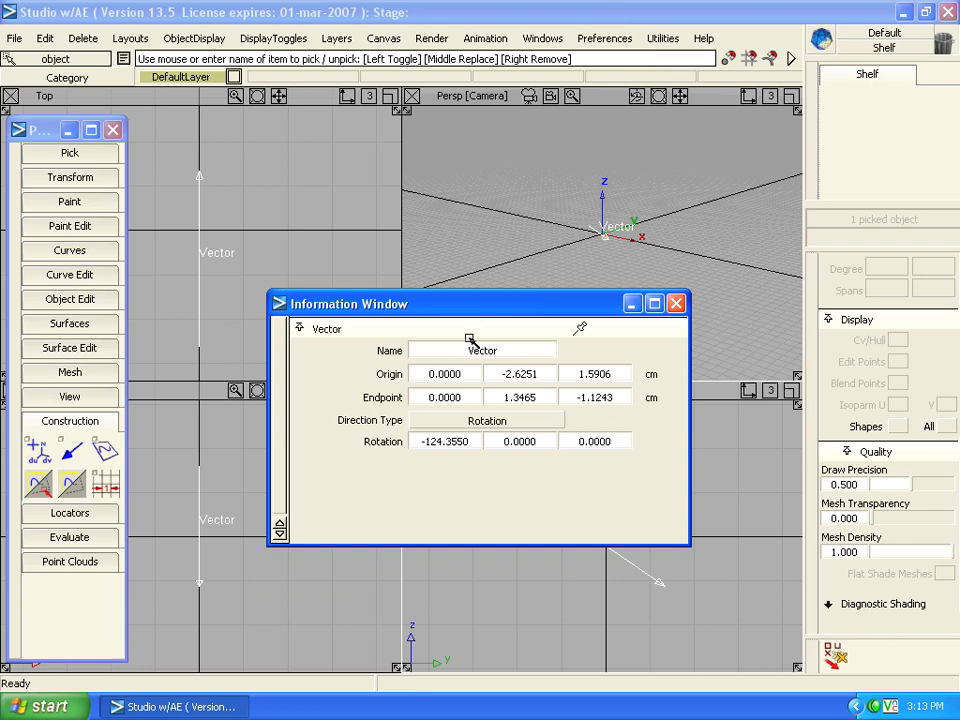
# Rename the vector as this_is_a_vector, close its information window and clear the selection.
pyautogui.click(476, 346)
pyautogui.write('th')
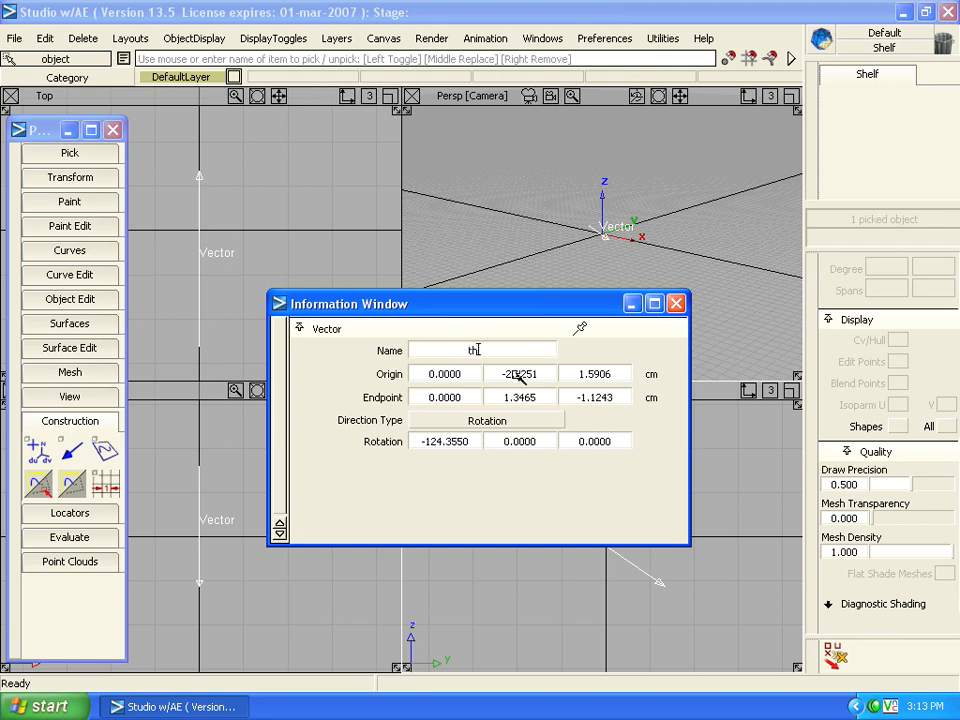
pyautogui.write('is is a vector')
pyautogui.press('Return')
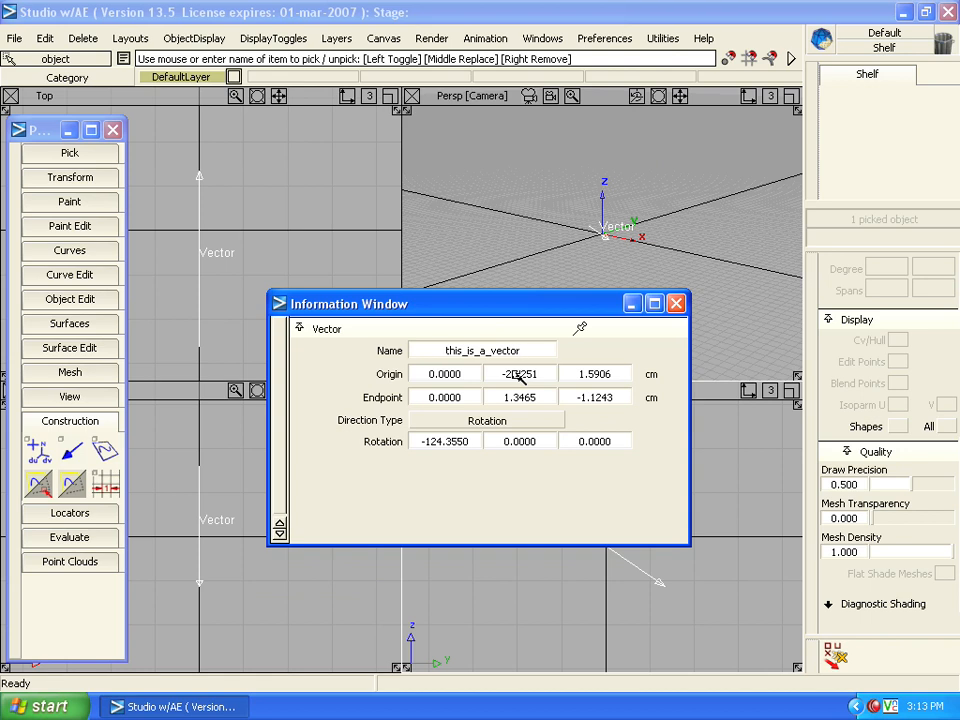
pyautogui.click(677, 303)
pyautogui.keyDown('ctrl'); pyautogui.keyDown('shift'); pyautogui.moveTo(542, 598); pyautogui.dragTo(528, 470); pyautogui.keyUp('shift'); pyautogui.keyUp('ctrl')
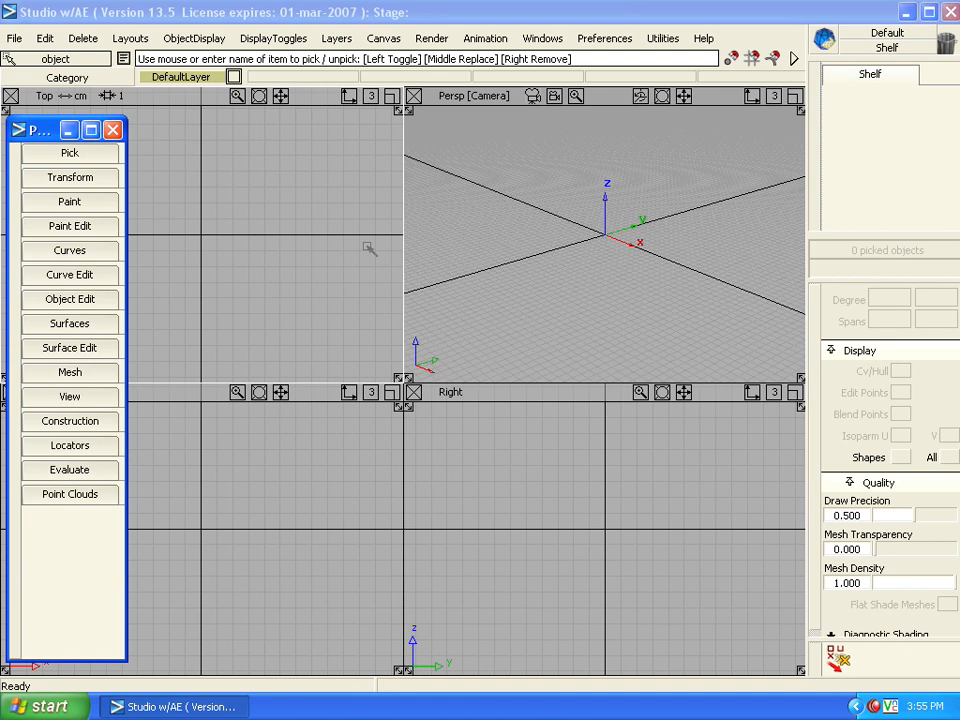
# Display the modeling windows full screen with the main menu UI, title bar and palette/shelf hidden, and restore the normal interface.
pyautogui.click(130, 38)
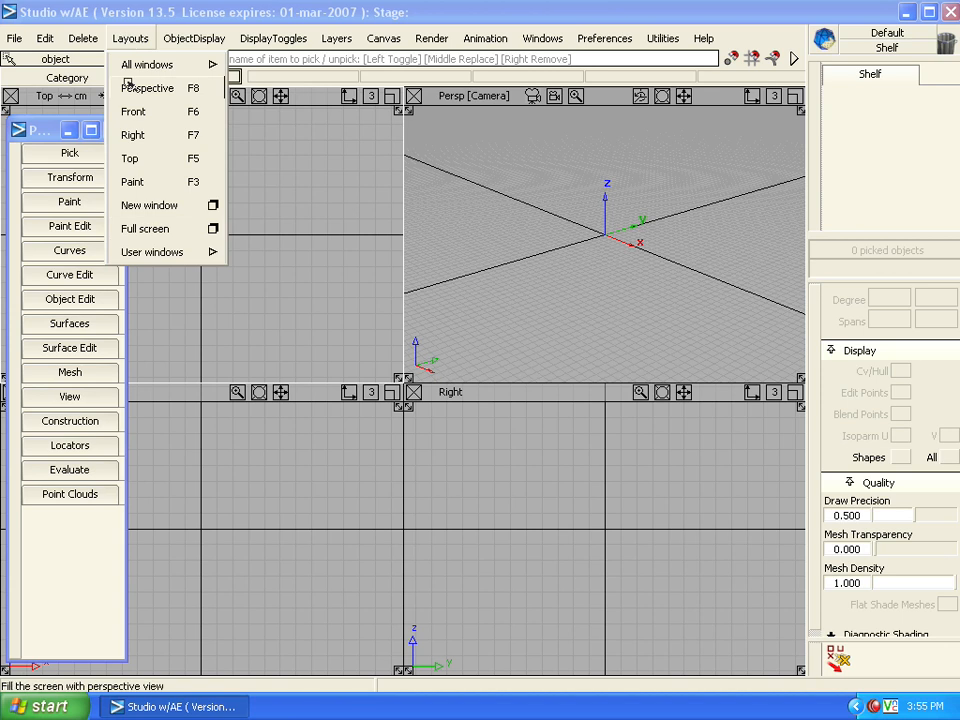
pyautogui.click(146, 230)
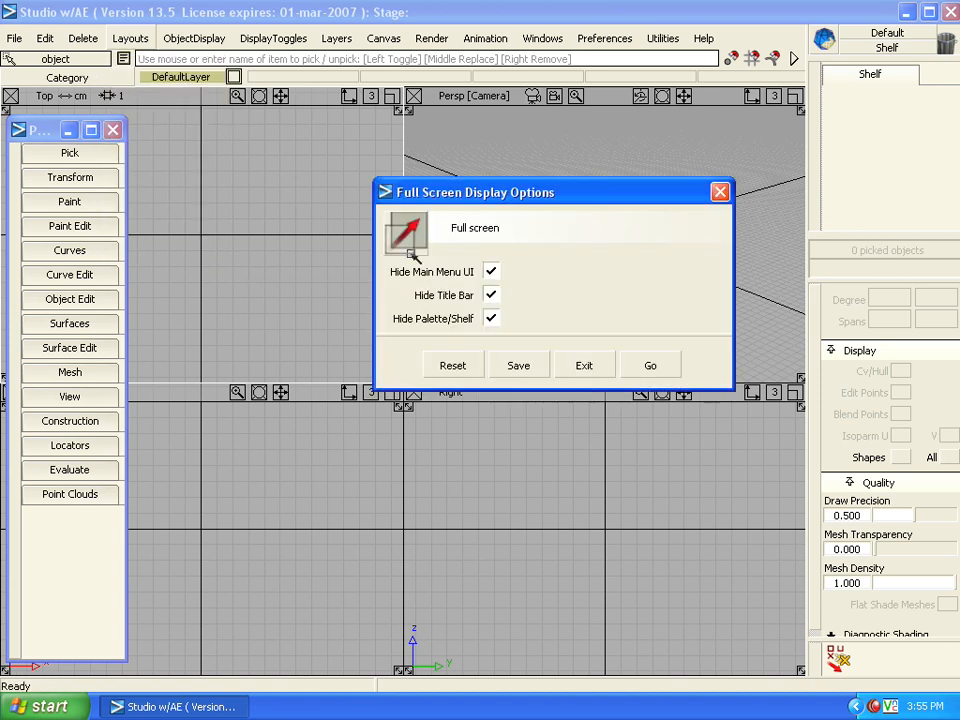
pyautogui.click(491, 318)
pyautogui.click(491, 295)
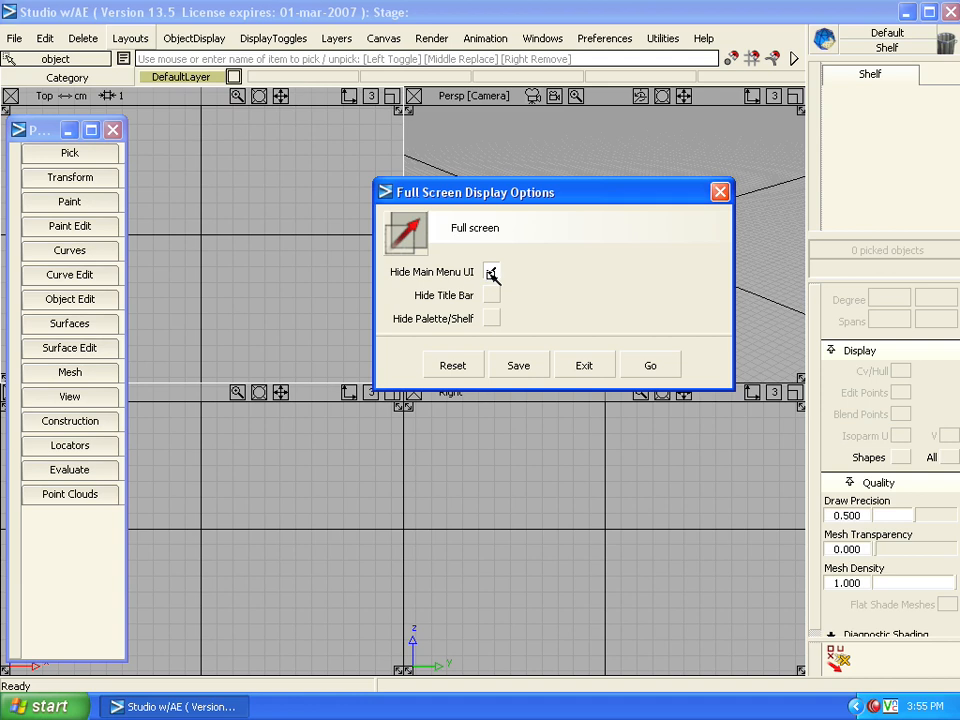
pyautogui.click(491, 271)
pyautogui.click(452, 366)
pyautogui.click(648, 366)
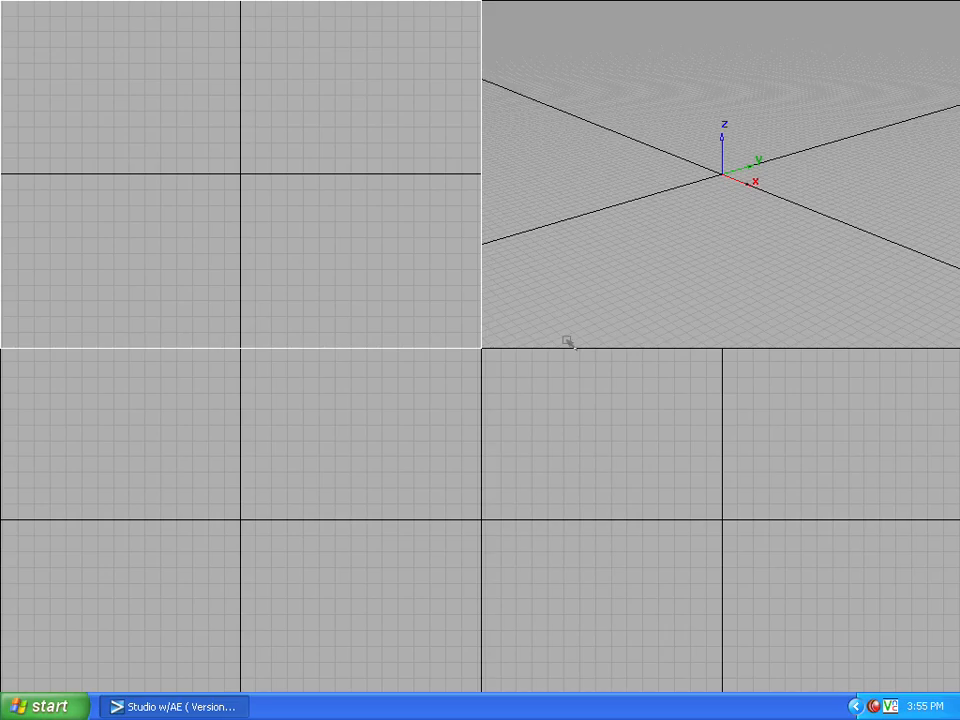
pyautogui.hotkey('ctrl', 'h')
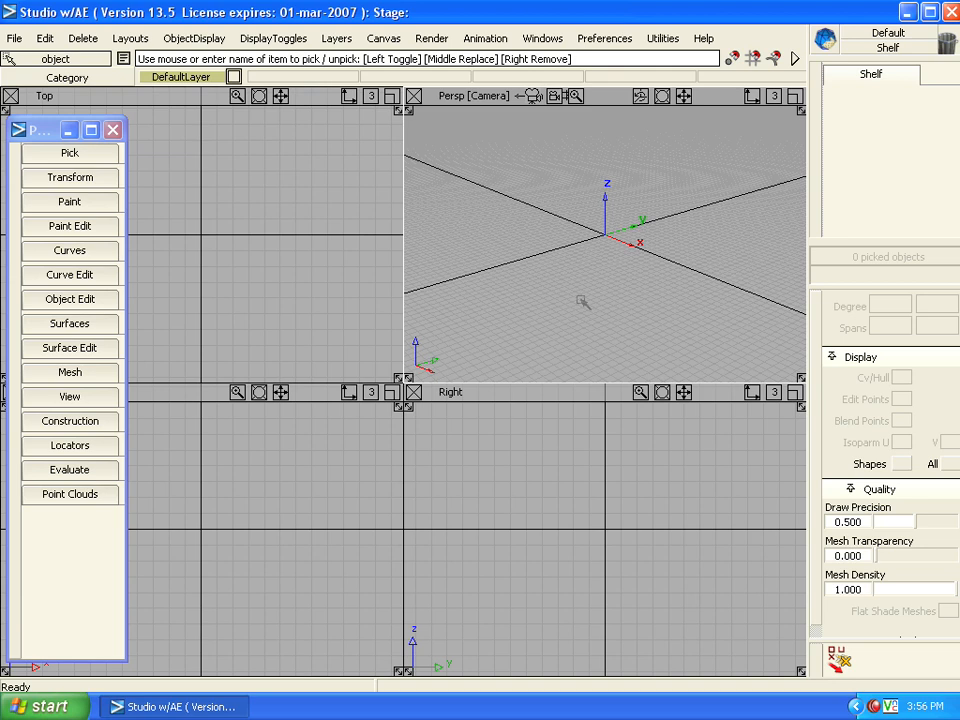
# Turn off Perspective for the camera window and orient it to the right side view.
pyautogui.hotkey('alt', 'shift')
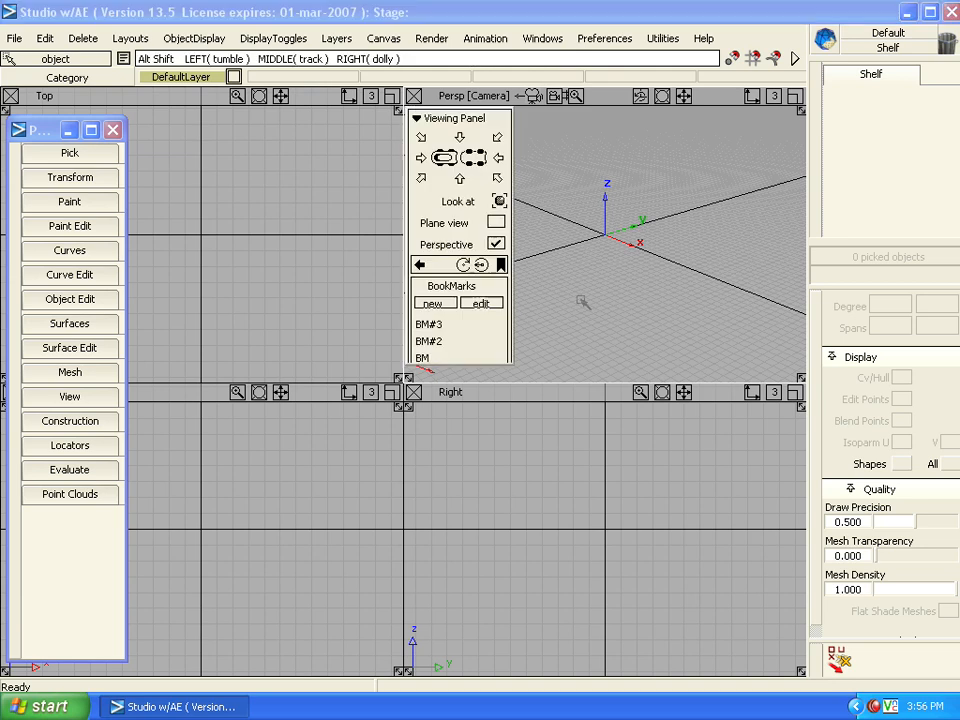
pyautogui.click(497, 245)
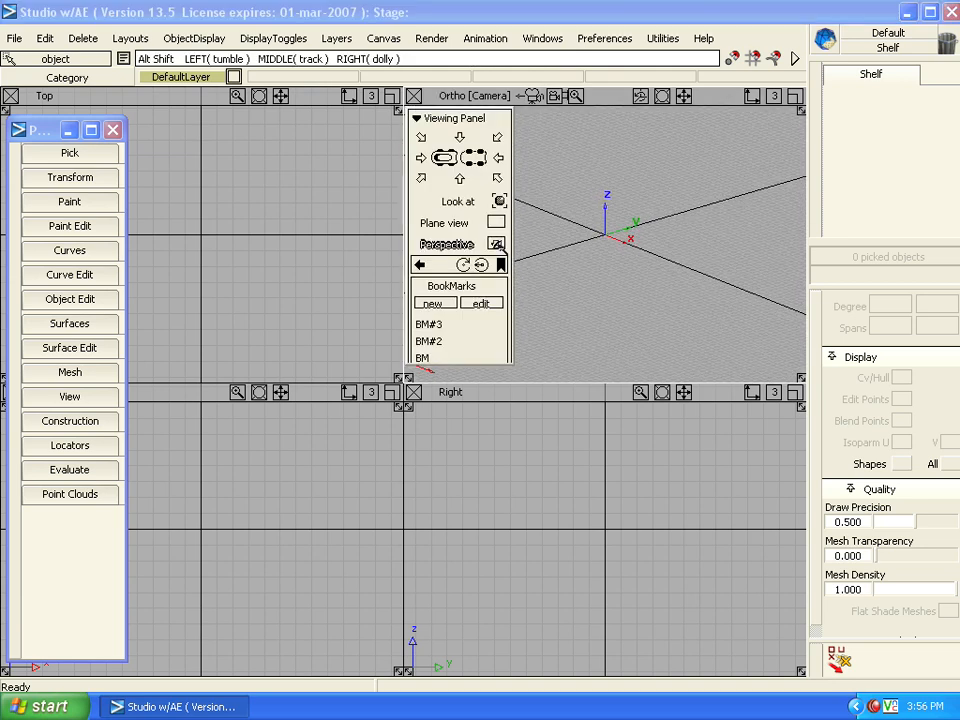
pyautogui.click(500, 158)
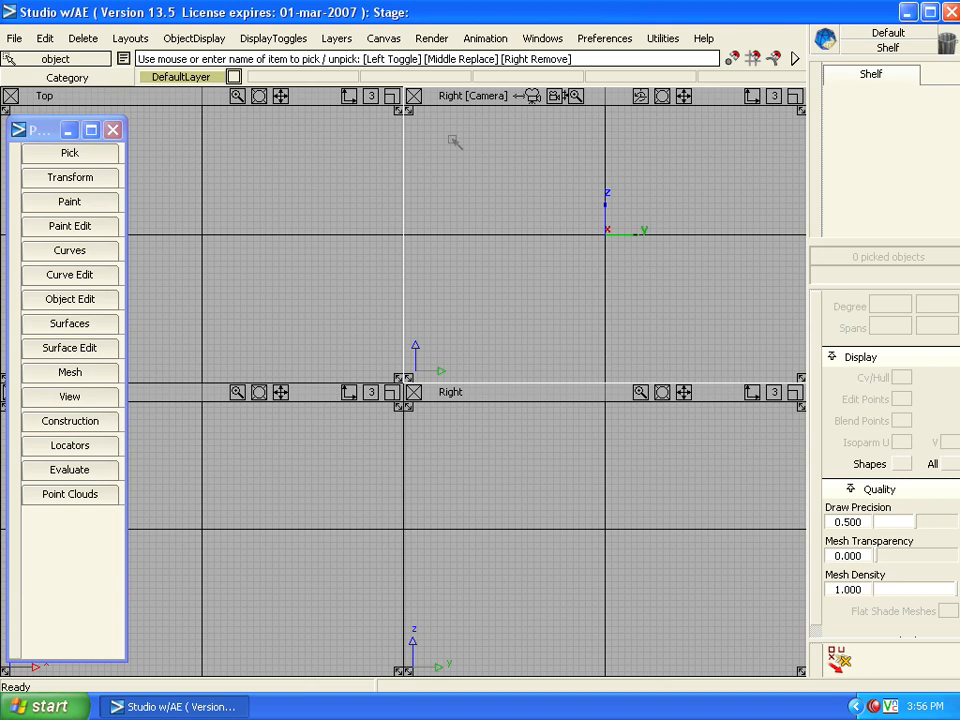
# Check the Window Sync setting and zoom the orthographic camera view in to scale the synchronized windows together.
pyautogui.click(272, 38)
pyautogui.moveTo(281, 64)
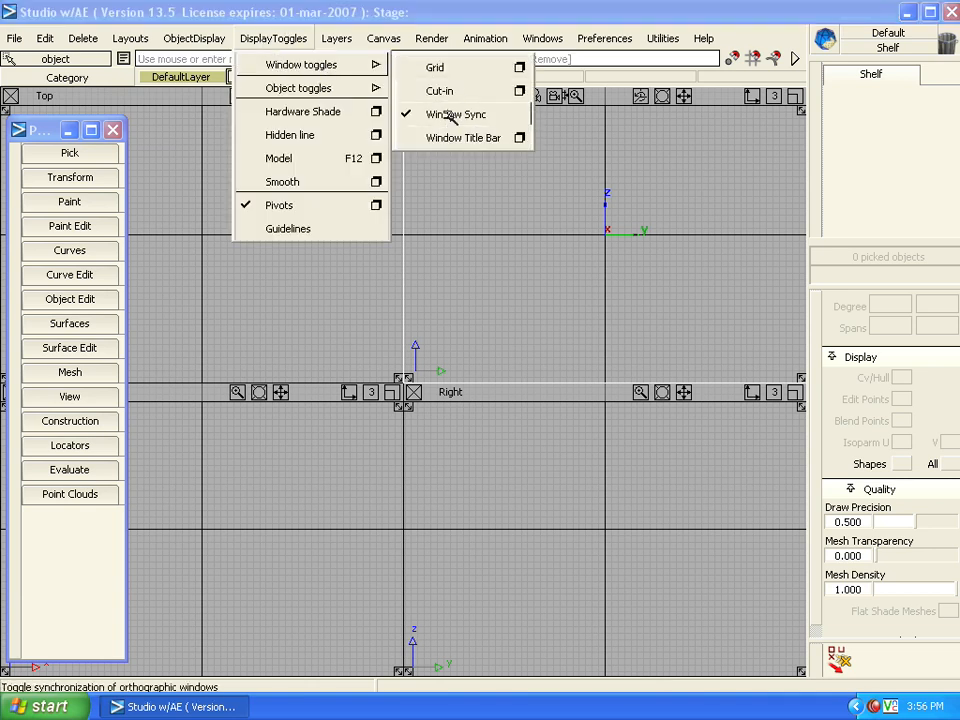
pyautogui.click(577, 252)
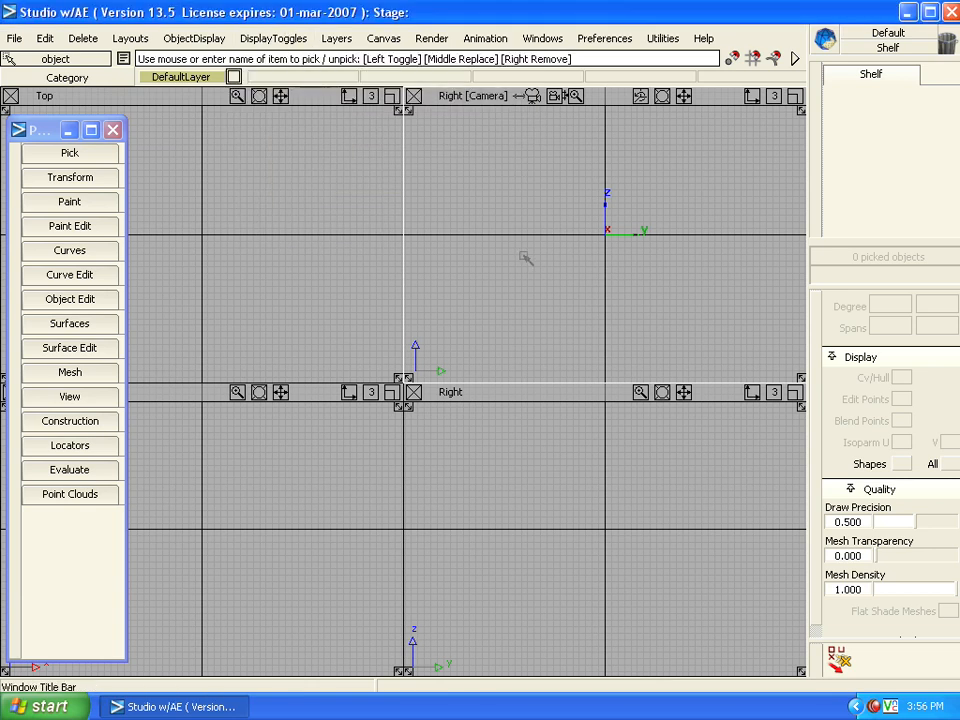
pyautogui.hotkey('shift', 'alt')
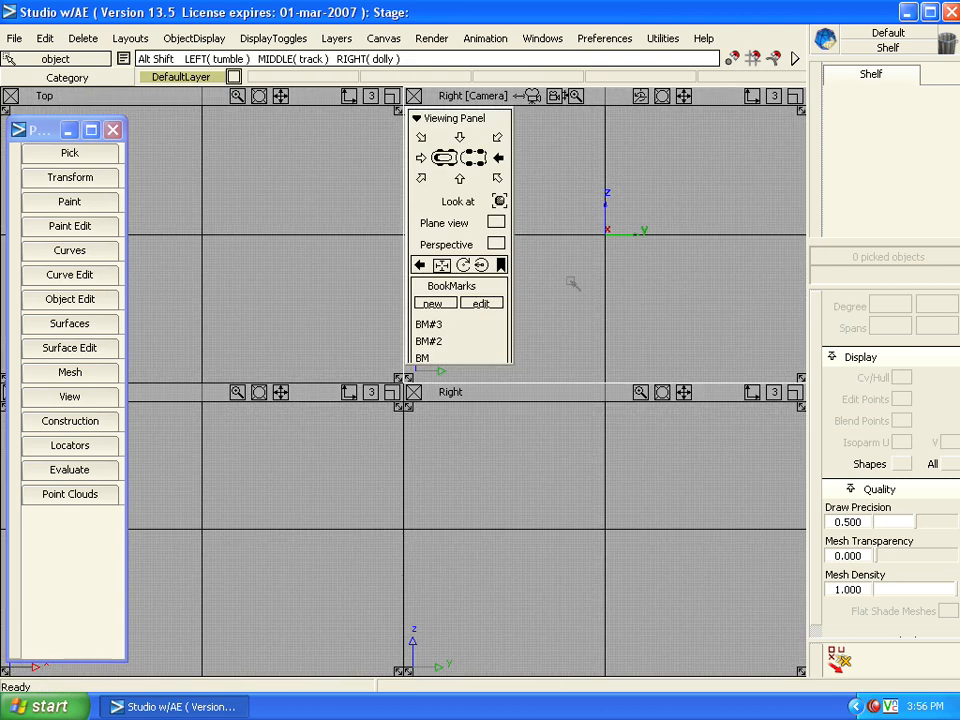
pyautogui.keyDown('alt'); pyautogui.keyDown('shift'); pyautogui.moveTo(605, 279); pyautogui.dragTo(655, 224, button='right'); pyautogui.keyUp('shift'); pyautogui.keyUp('alt')
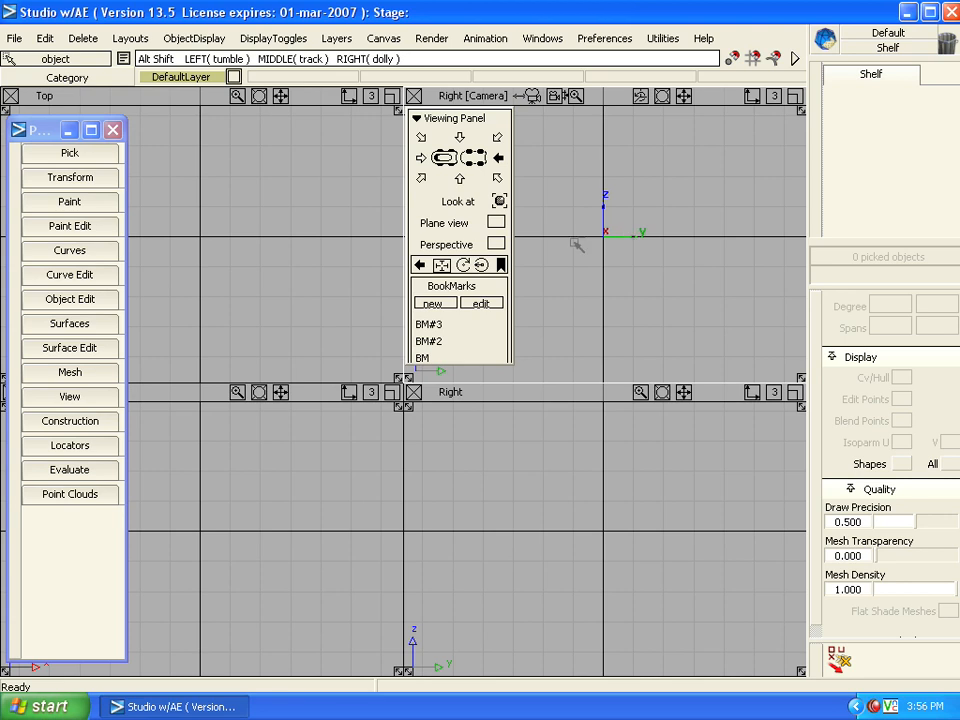
# Switch the camera window back to Perspective with a three-quarter orientation and zoom the Top view.
pyautogui.click(496, 244)
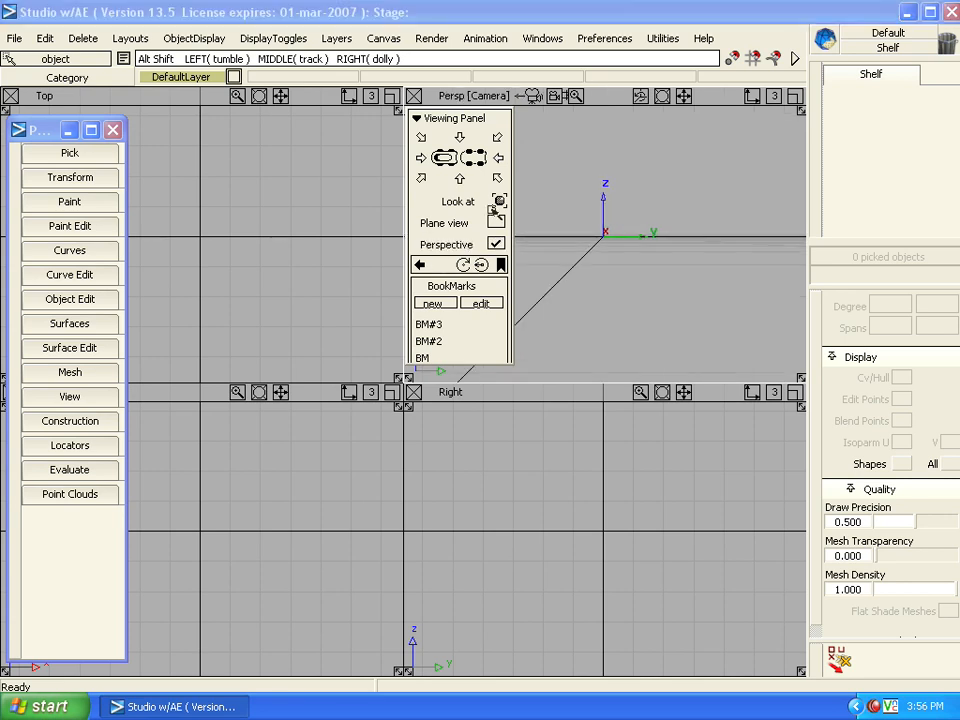
pyautogui.click(499, 179)
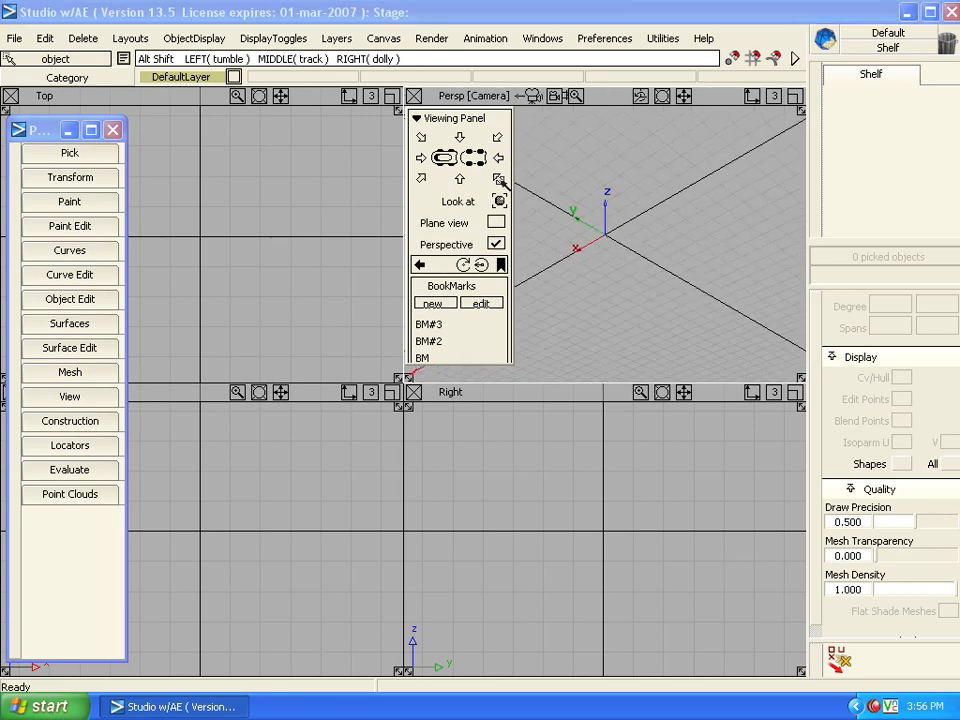
pyautogui.moveTo(326, 251)
pyautogui.keyDown('alt'); pyautogui.keyDown('shift'); pyautogui.mouseDown(button='right')
pyautogui.moveTo(230, 273)
pyautogui.moveTo(318, 237)
pyautogui.moveTo(260, 246)
pyautogui.moveTo(298, 229)
pyautogui.moveTo(261, 241)
pyautogui.moveTo(324, 221)
pyautogui.moveTo(257, 266)
pyautogui.moveTo(280, 235)
pyautogui.moveTo(331, 230)
pyautogui.mouseUp(button='right'); pyautogui.keyUp('shift'); pyautogui.keyUp('alt')
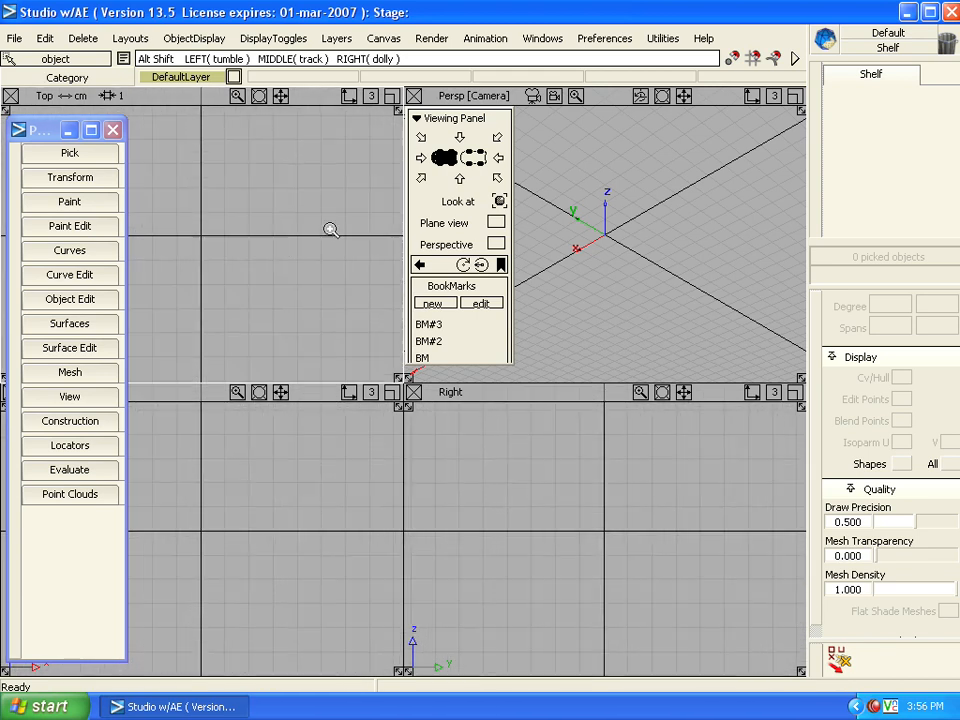
# Tumble the Perspective camera view slightly around the grid origin.
pyautogui.keyDown('alt'); pyautogui.keyDown('shift'); pyautogui.moveTo(692, 263); pyautogui.dragTo(656, 201); pyautogui.keyUp('shift'); pyautogui.keyUp('alt')
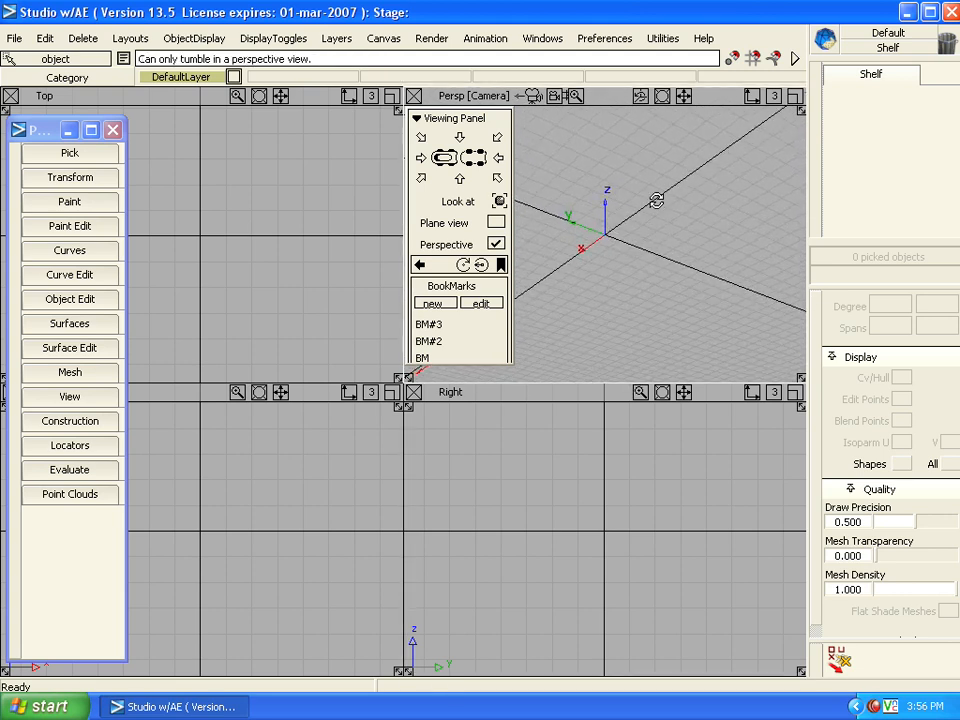
pyautogui.hotkey('alt', 'shift')
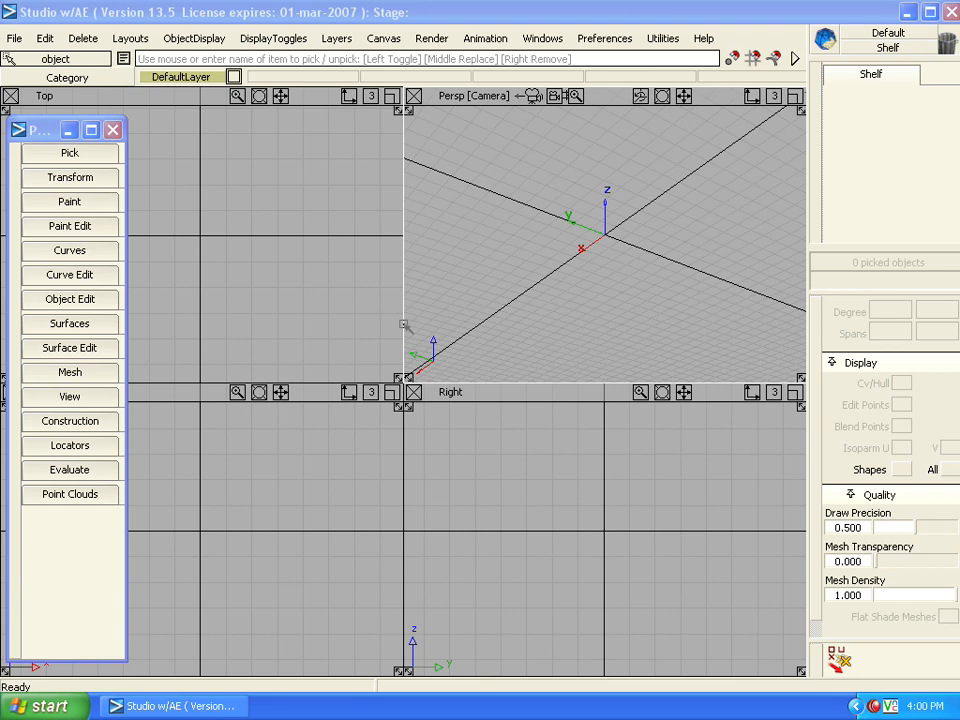
# Display the Multi-lister for shaders and lights and open the DefaultShader for editing.
pyautogui.click(434, 39)
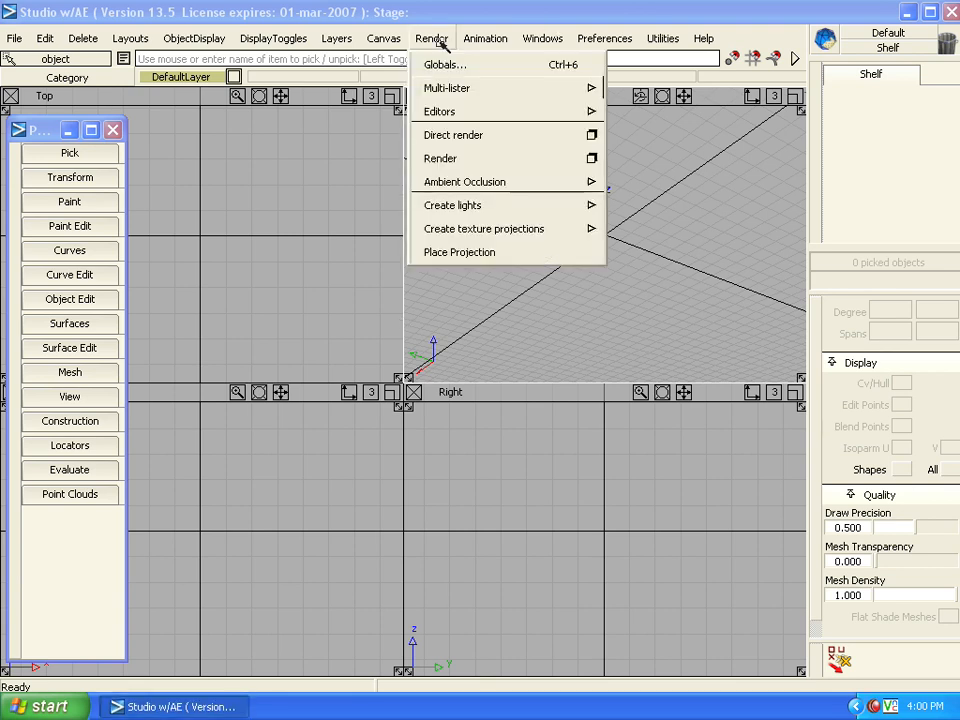
pyautogui.moveTo(450, 88)
pyautogui.click(643, 89)
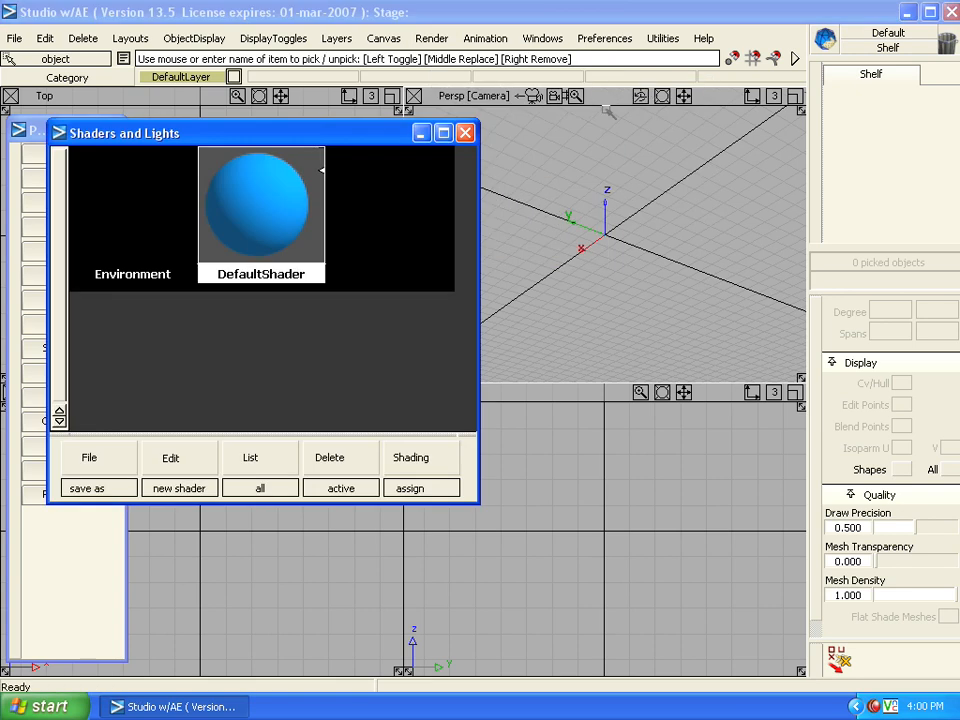
pyautogui.doubleClick(275, 203)
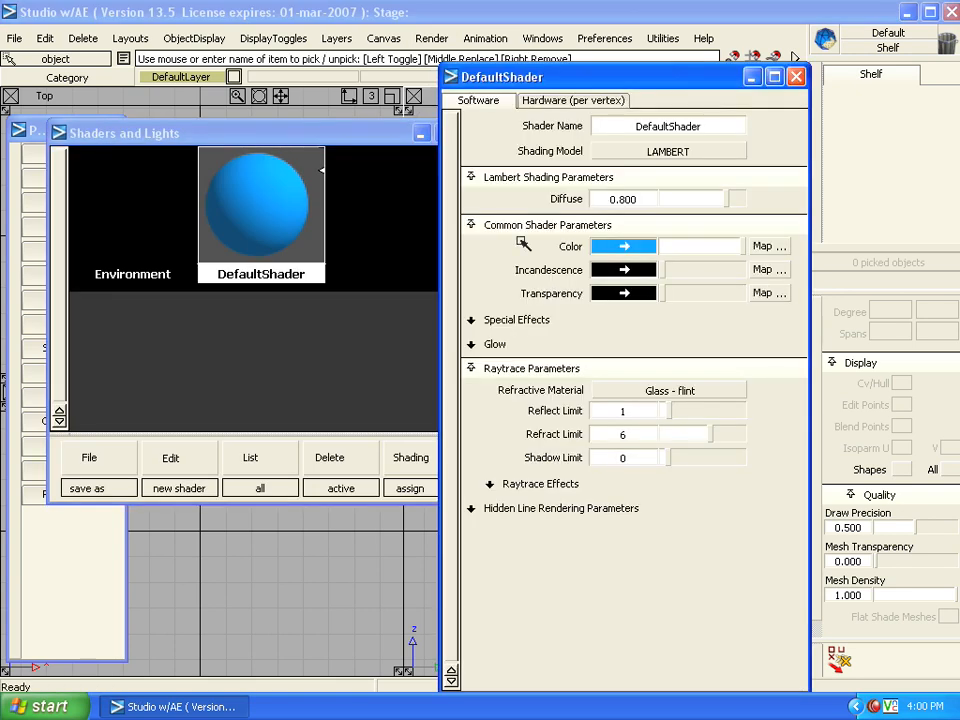
# Open the color editor for the DefaultShader's Color parameter and review its Wheel, Blend and Palette modes.
pyautogui.click(623, 246)
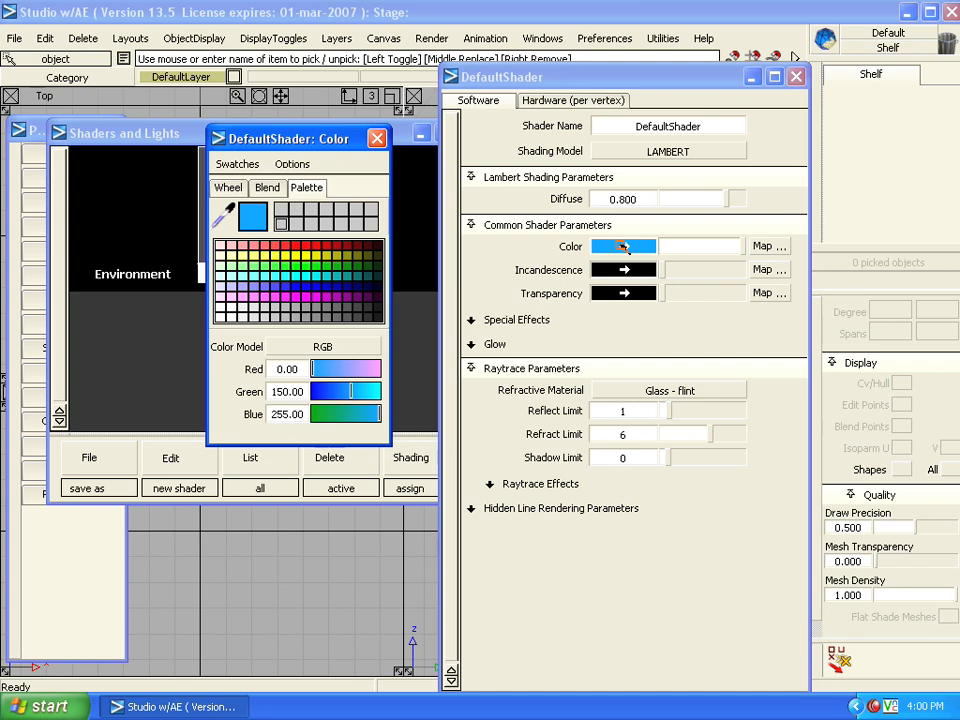
pyautogui.click(227, 188)
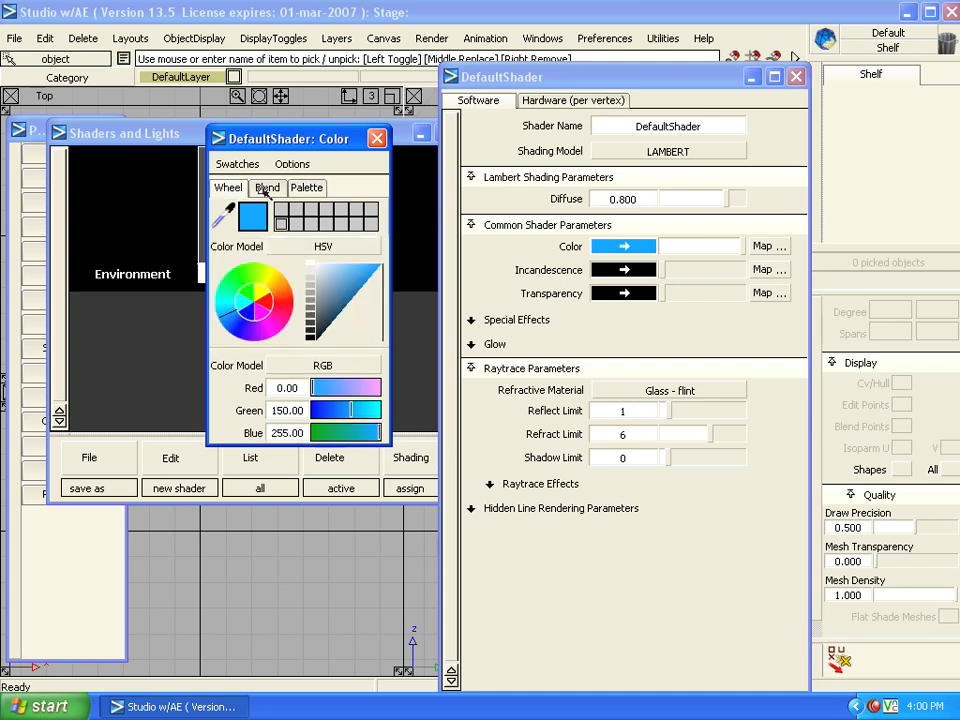
pyautogui.click(265, 189)
pyautogui.click(307, 189)
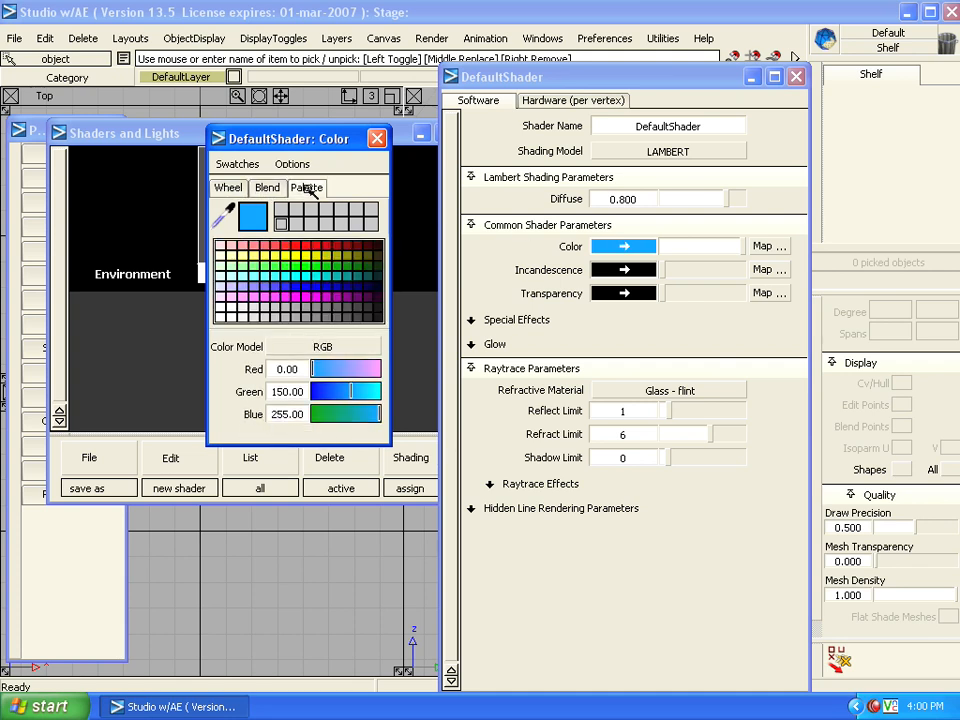